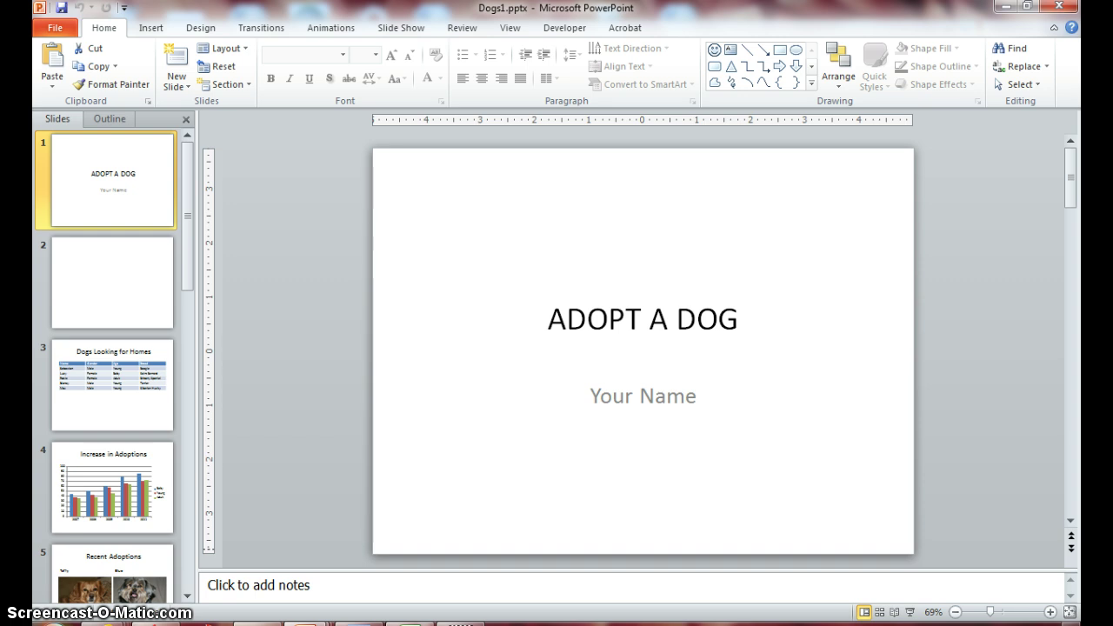
Use Save As to save the presentation under the new file name Dogs2.
click(56, 28)
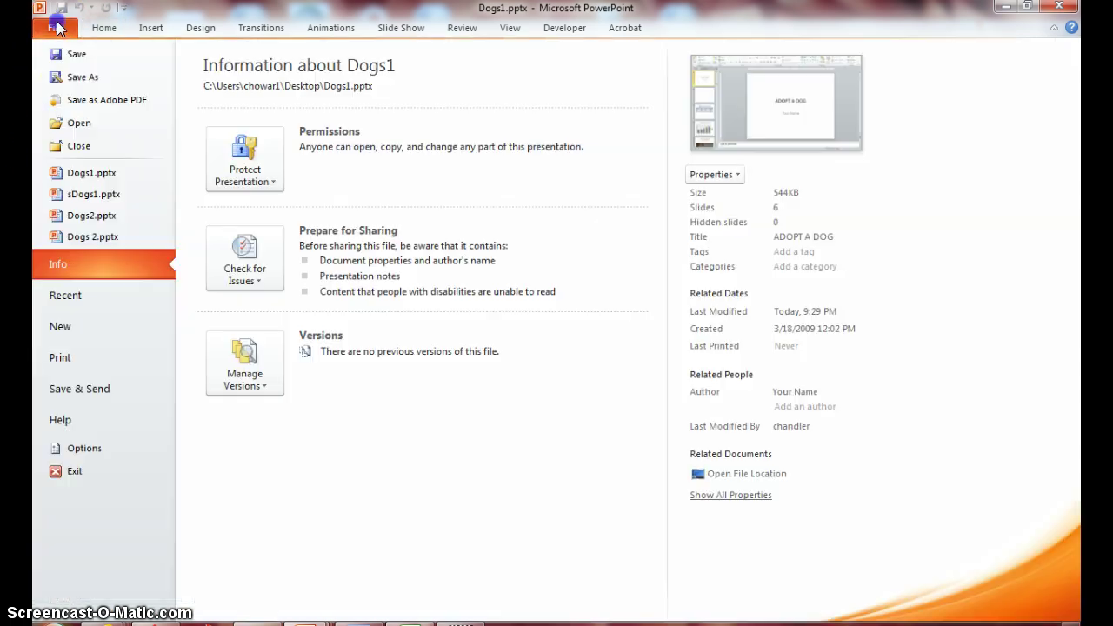
click(65, 79)
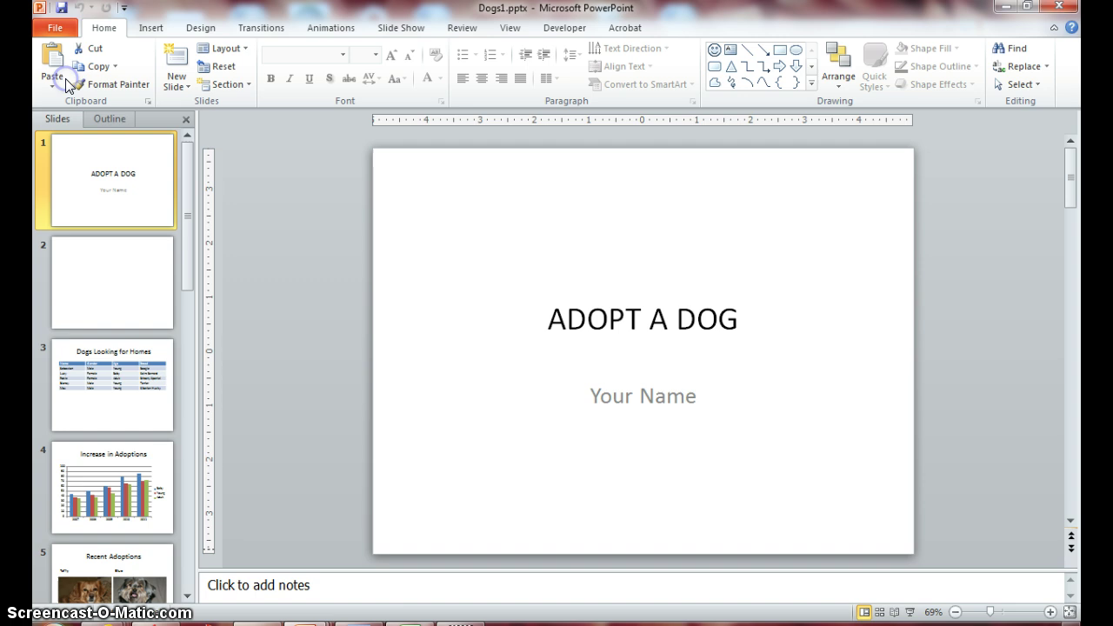
key(End)
key(BackSpace)
key(BackSpace)
key(BackSpace)
key(BackSpace)
key(BackSpace)
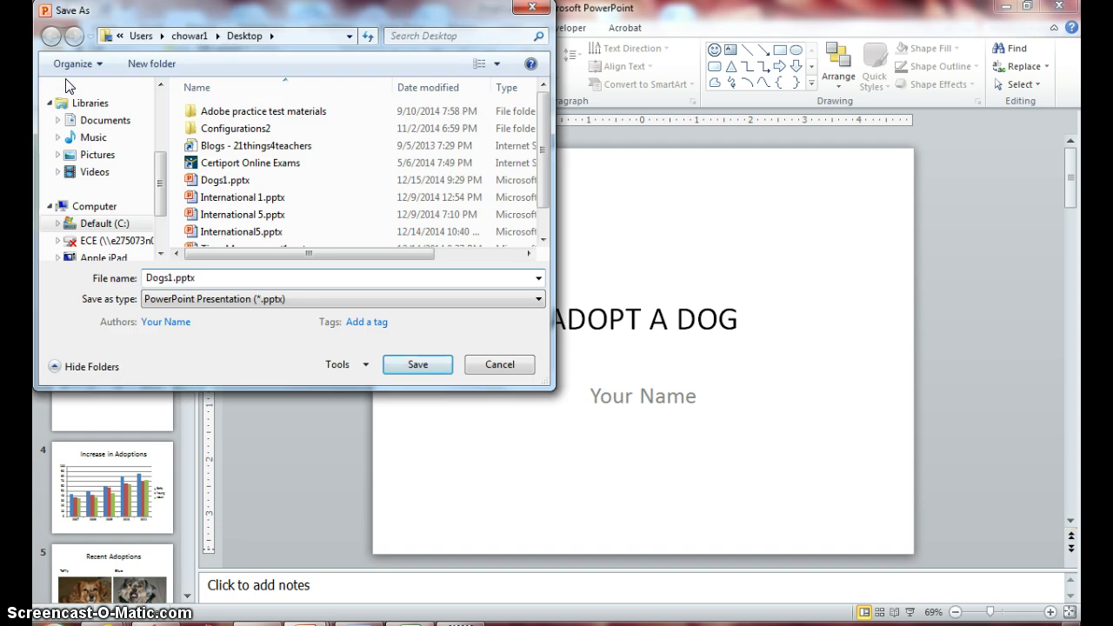
key(BackSpace)
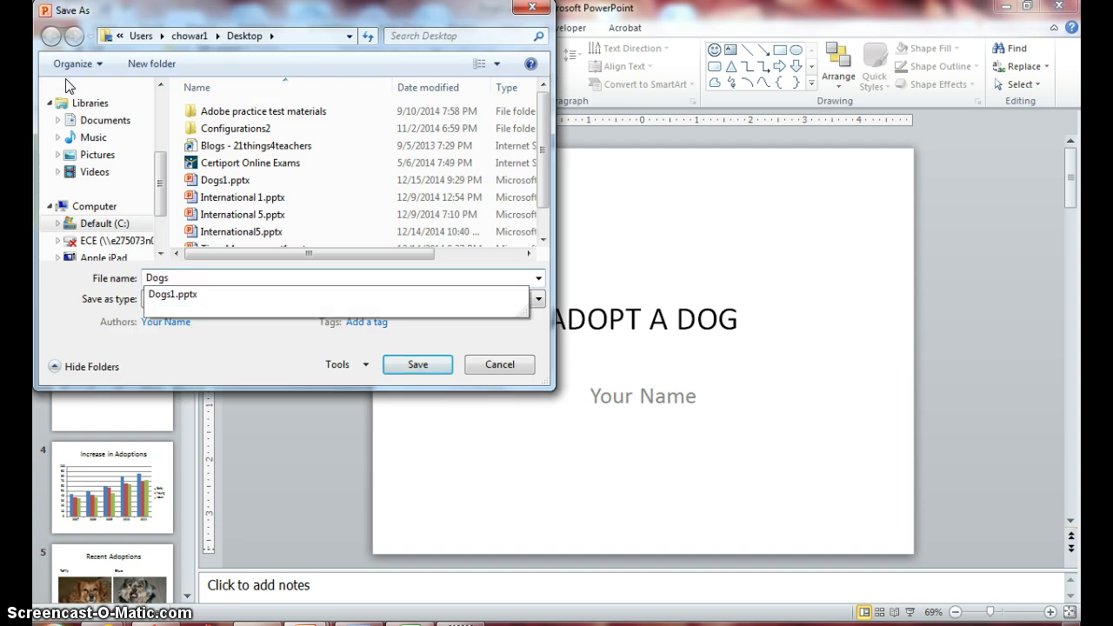
text(2)
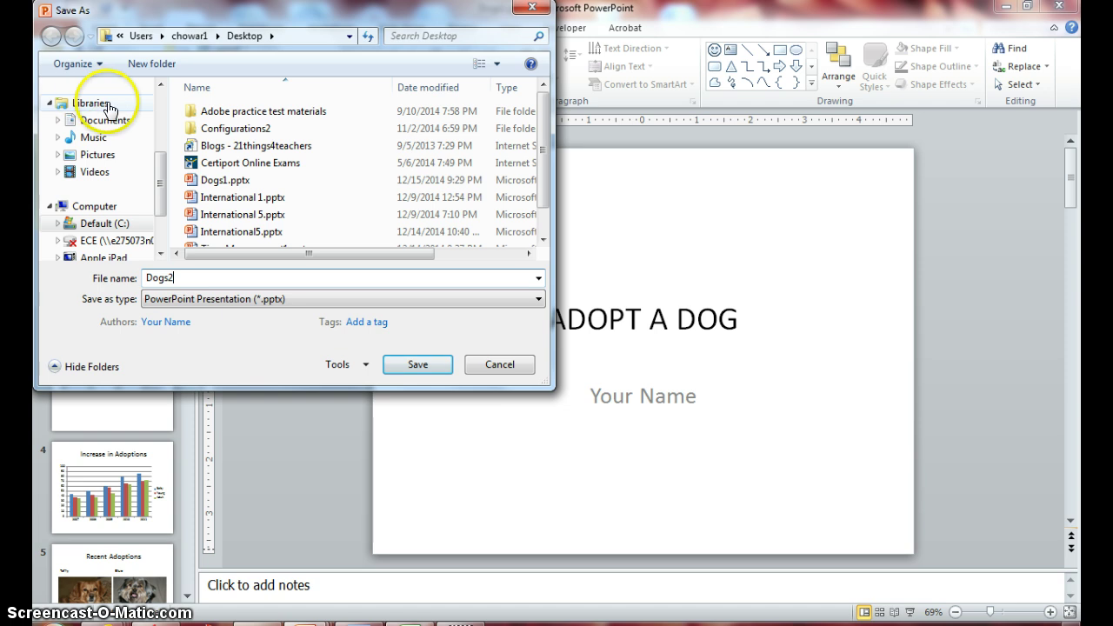
click(406, 363)
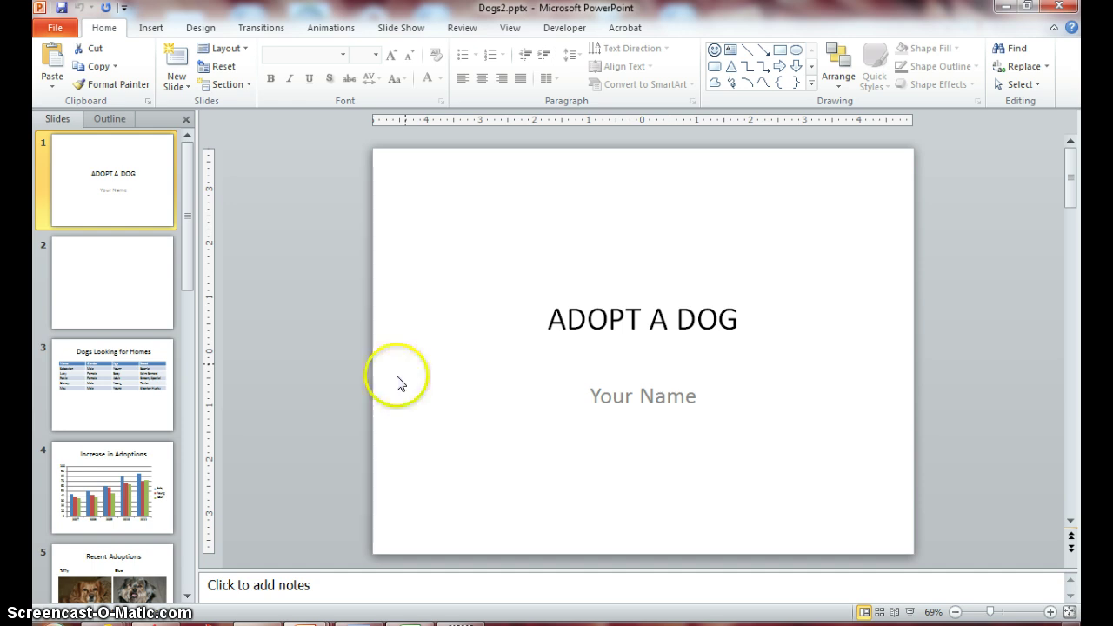
click(187, 595)
click(187, 596)
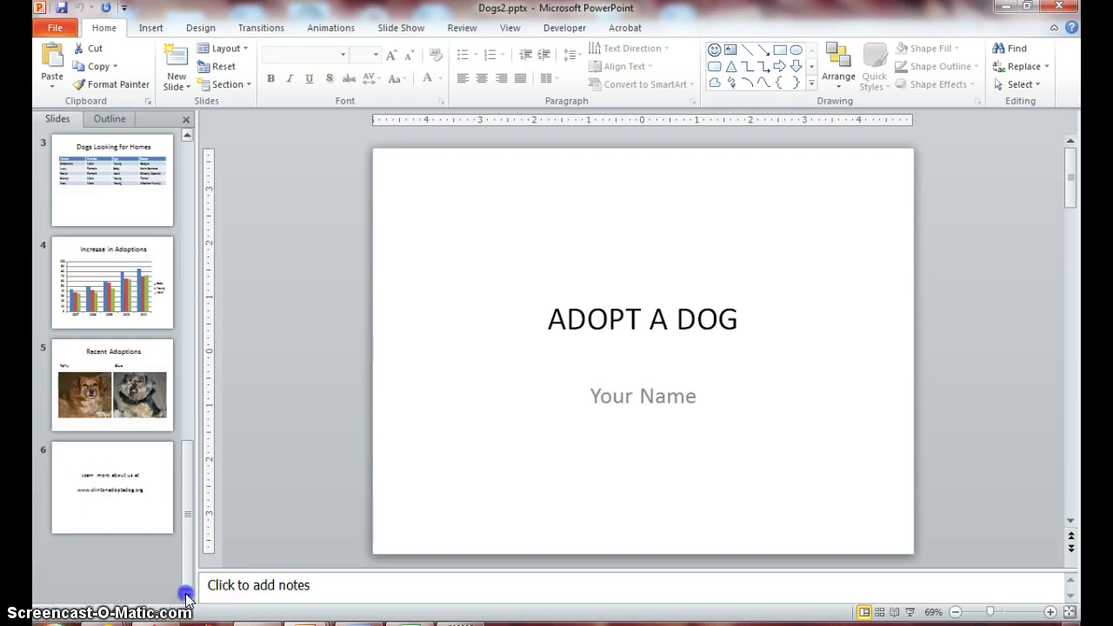
click(99, 499)
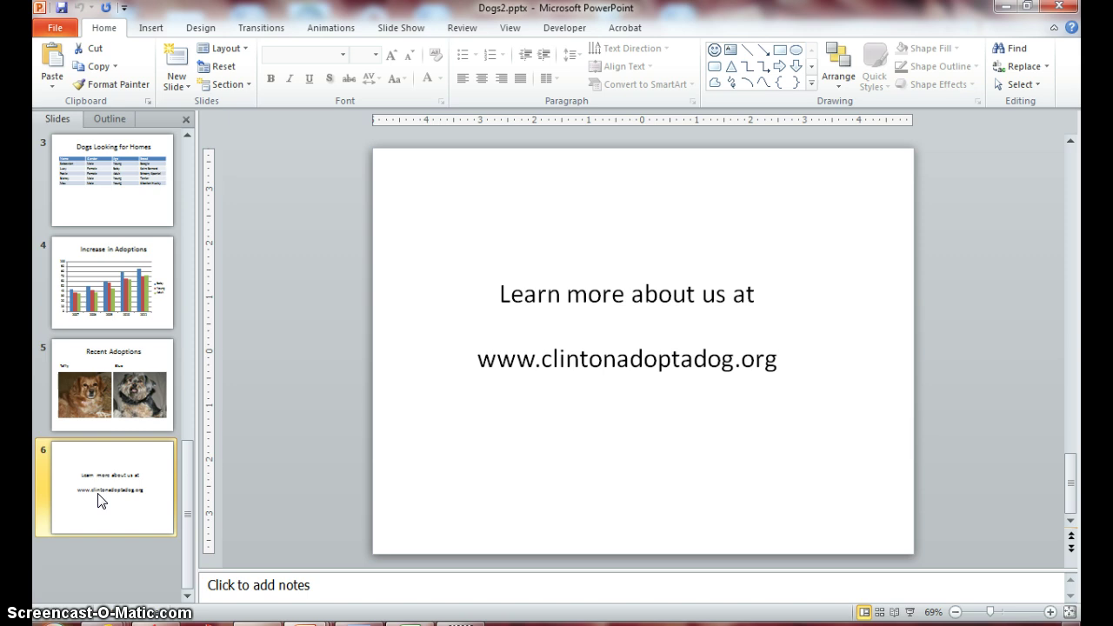
click(603, 359)
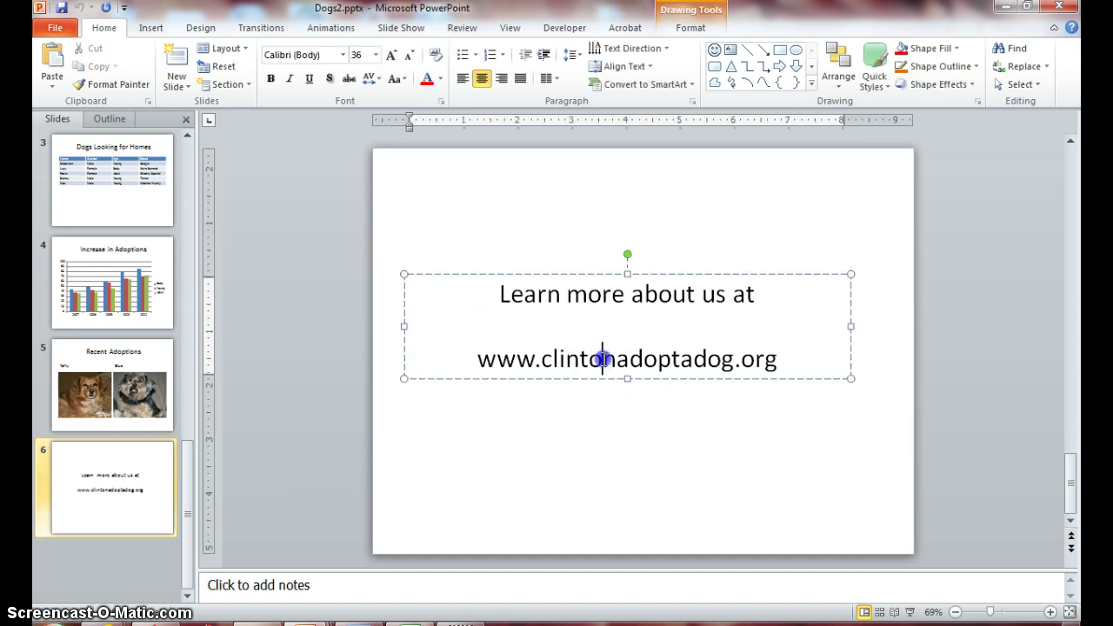
triple_click(603, 358)
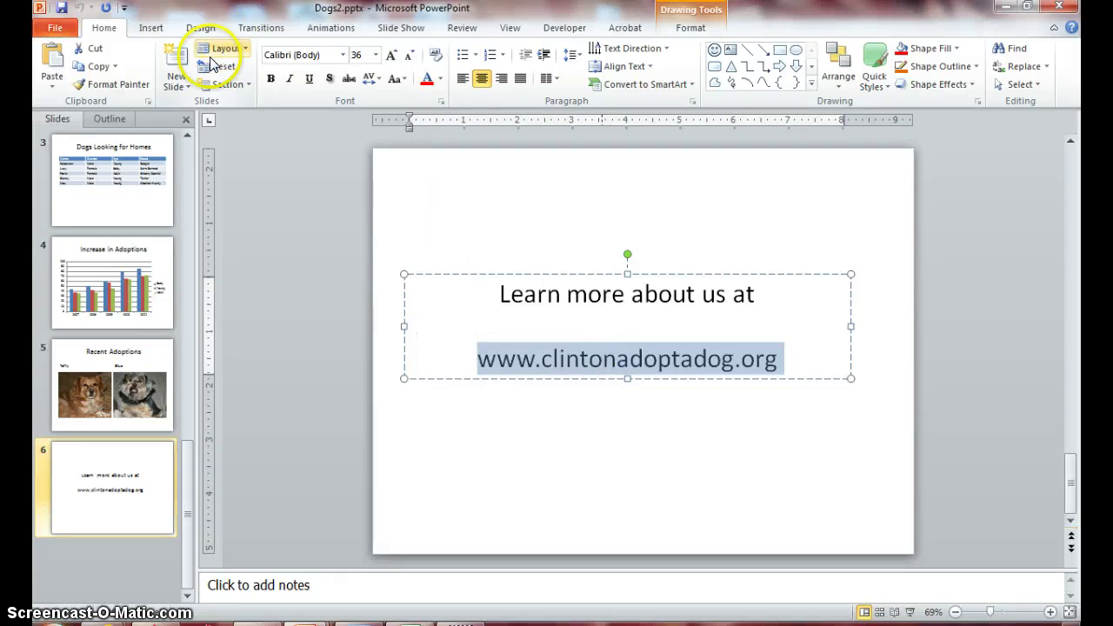
click(151, 28)
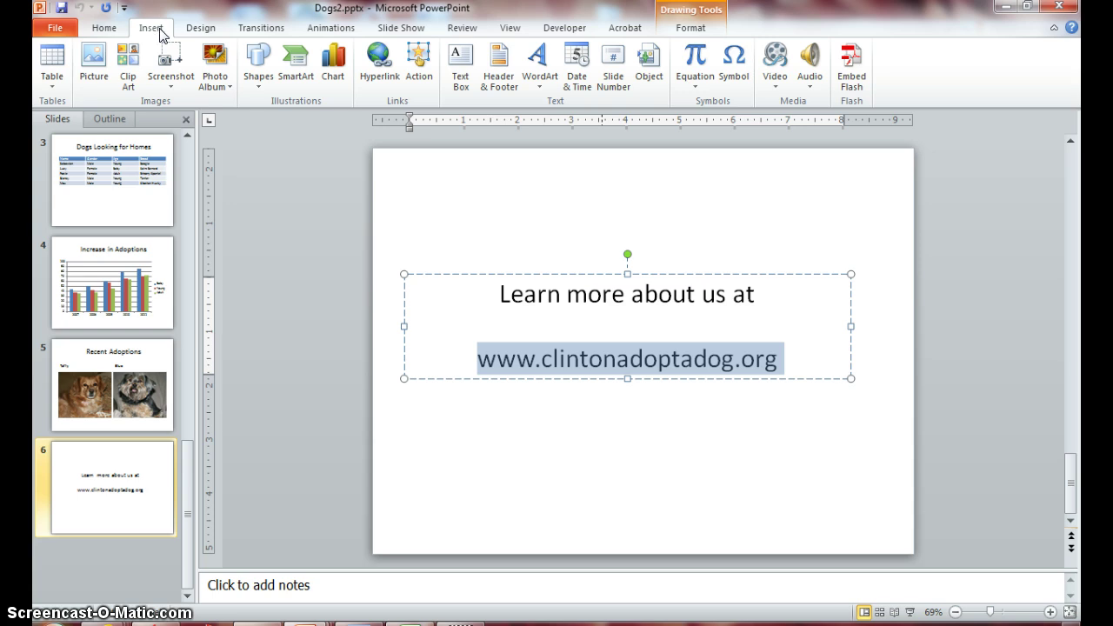
In the Insert Hyperlink dialog, select the whole Text to display value.
click(379, 65)
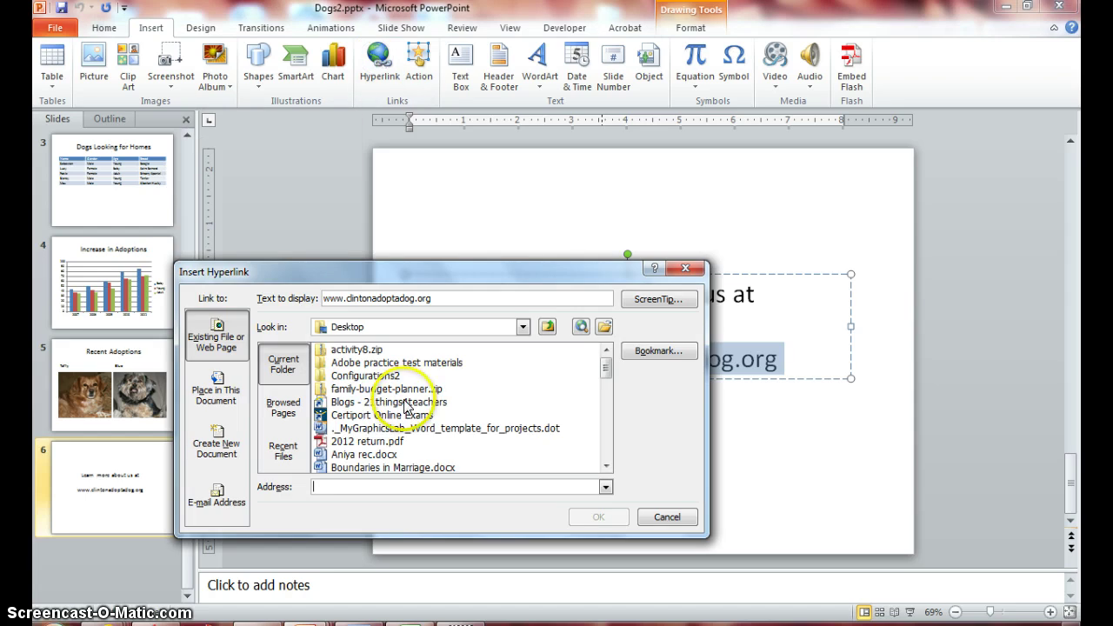
drag(432, 272, 461, 180)
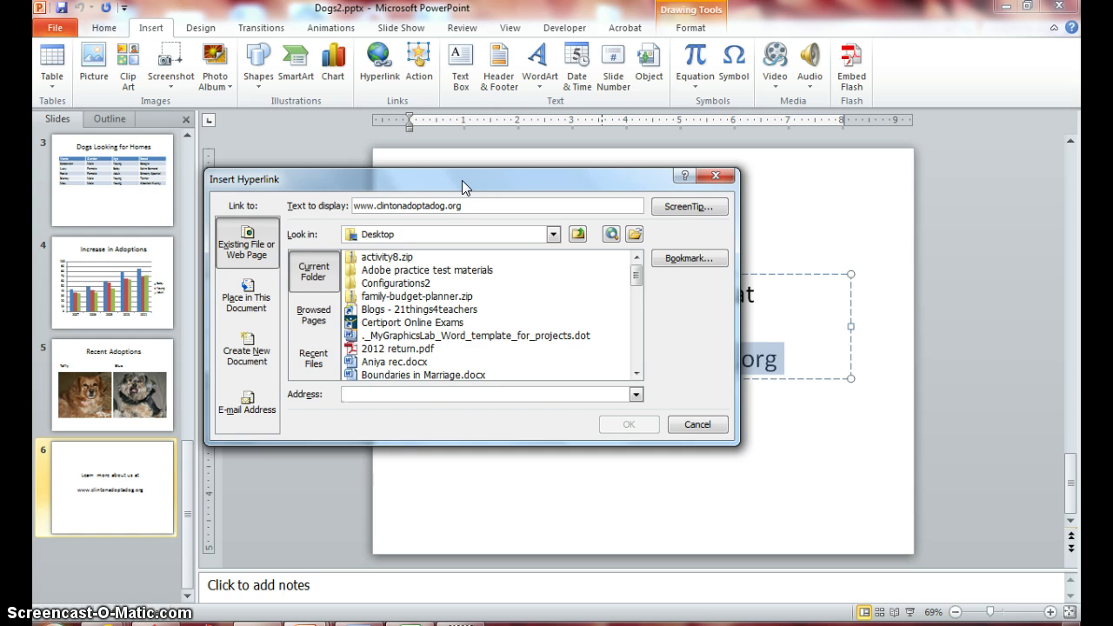
click(424, 206)
text(.)
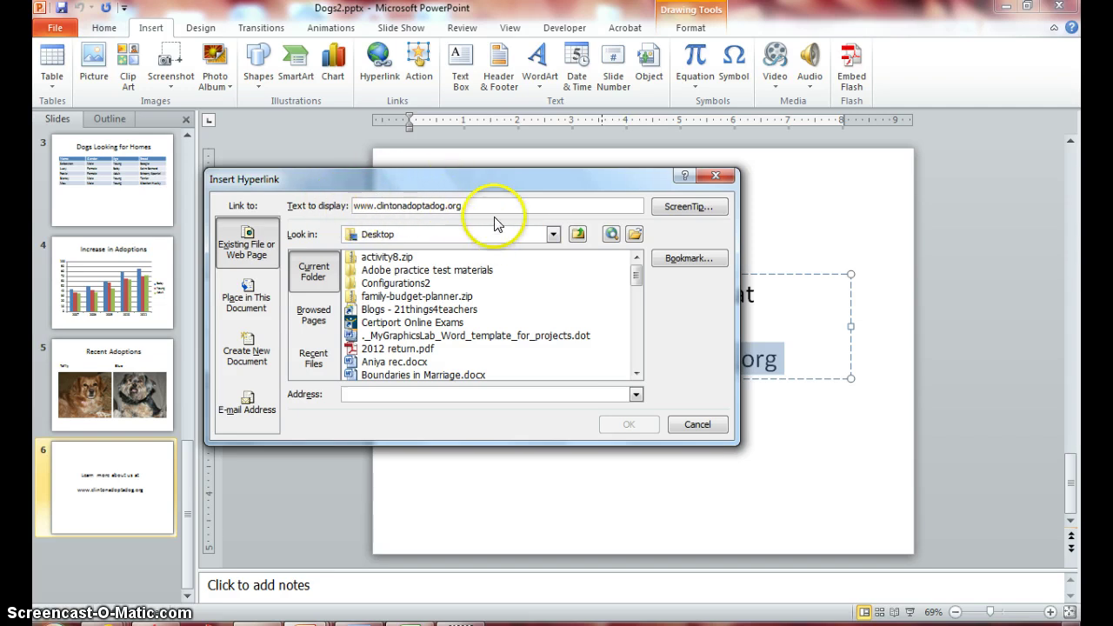
double_click(404, 203)
triple_click(404, 203)
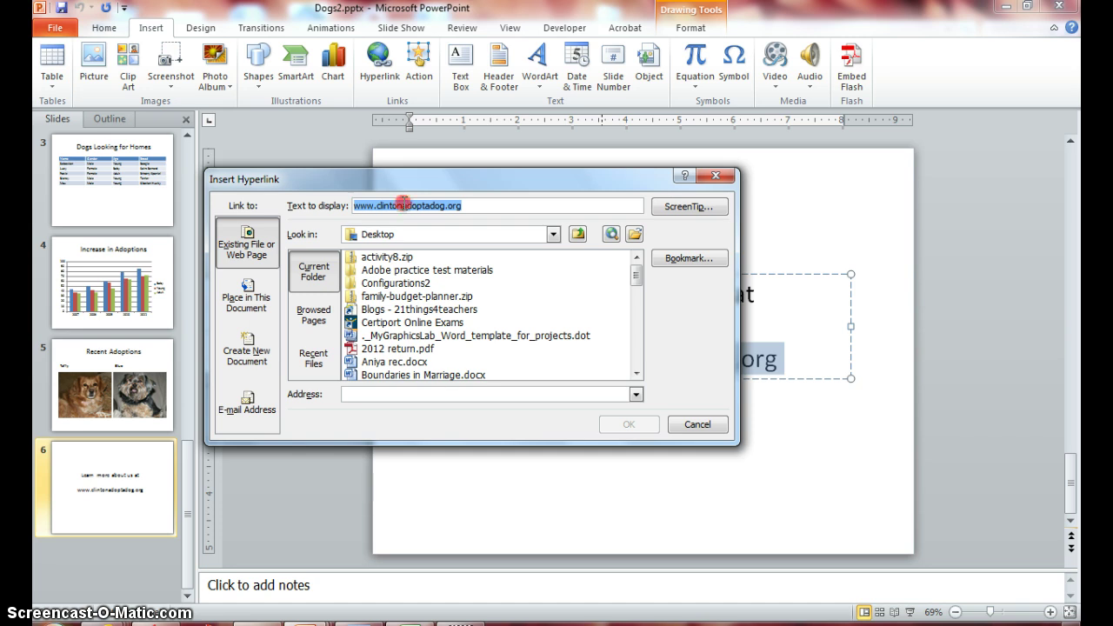
right_click(405, 204)
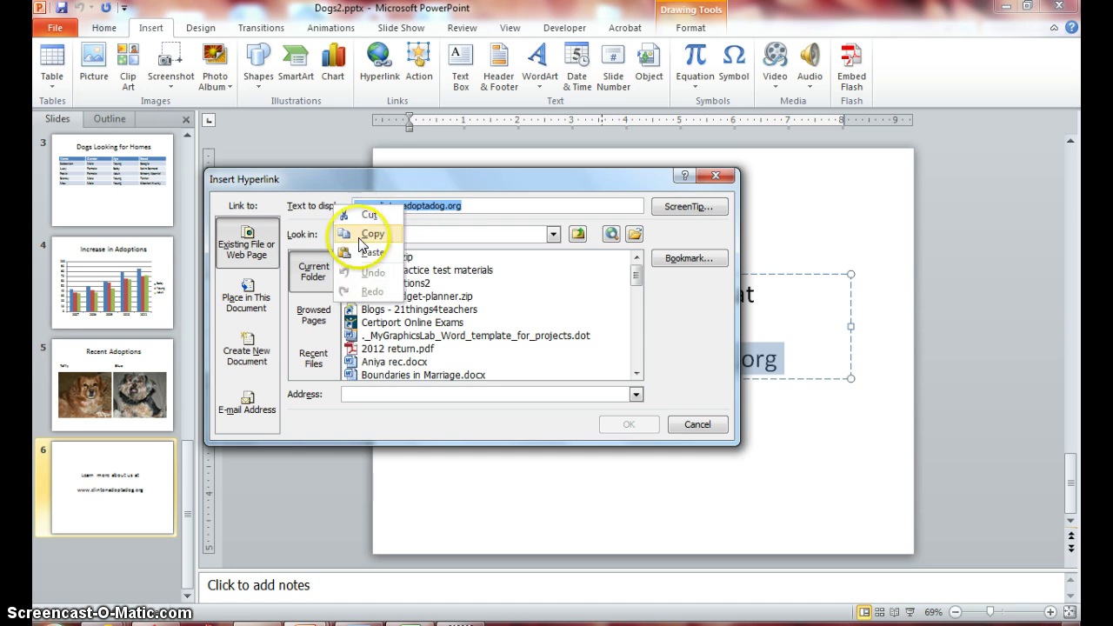
click(359, 237)
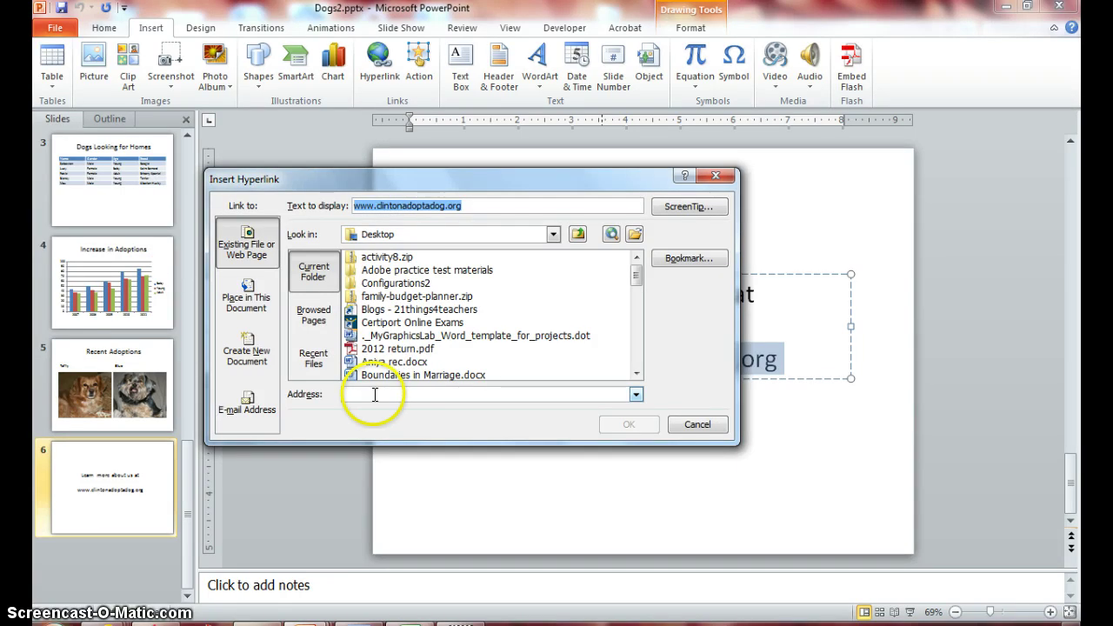
click(375, 394)
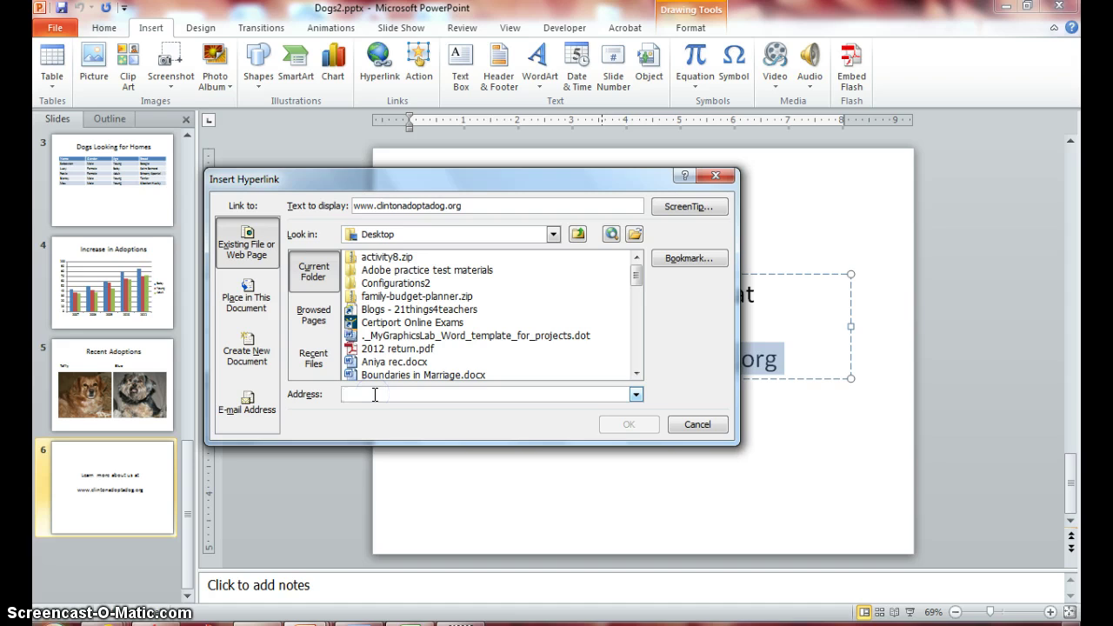
key(ctrl+v)
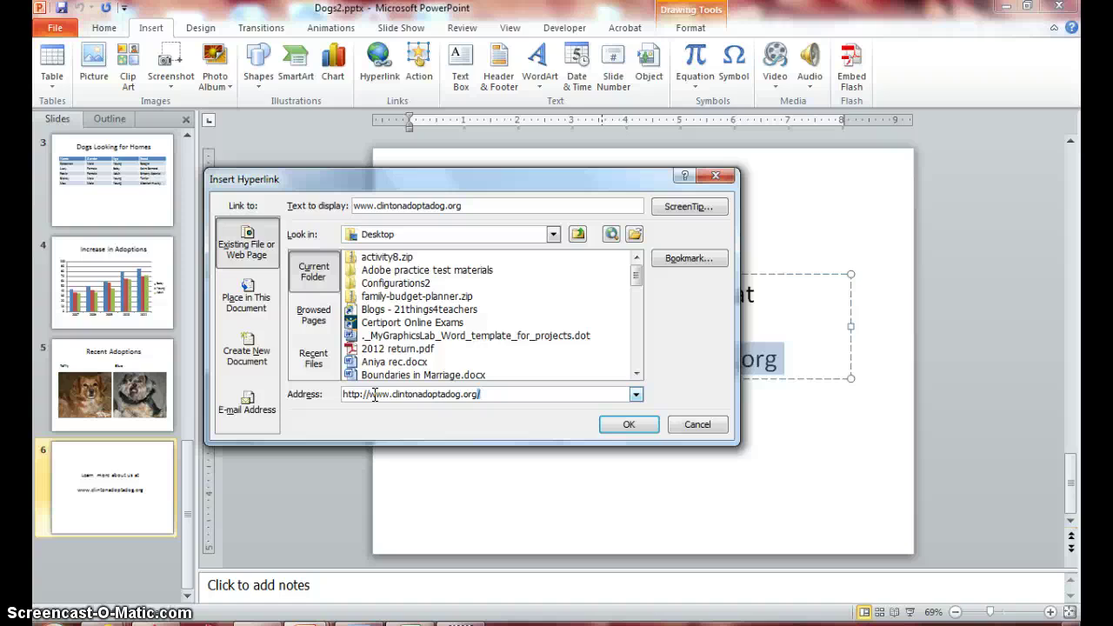
Give the link the ScreenTip 'Visit our Web site' and apply the hyperlink.
click(676, 209)
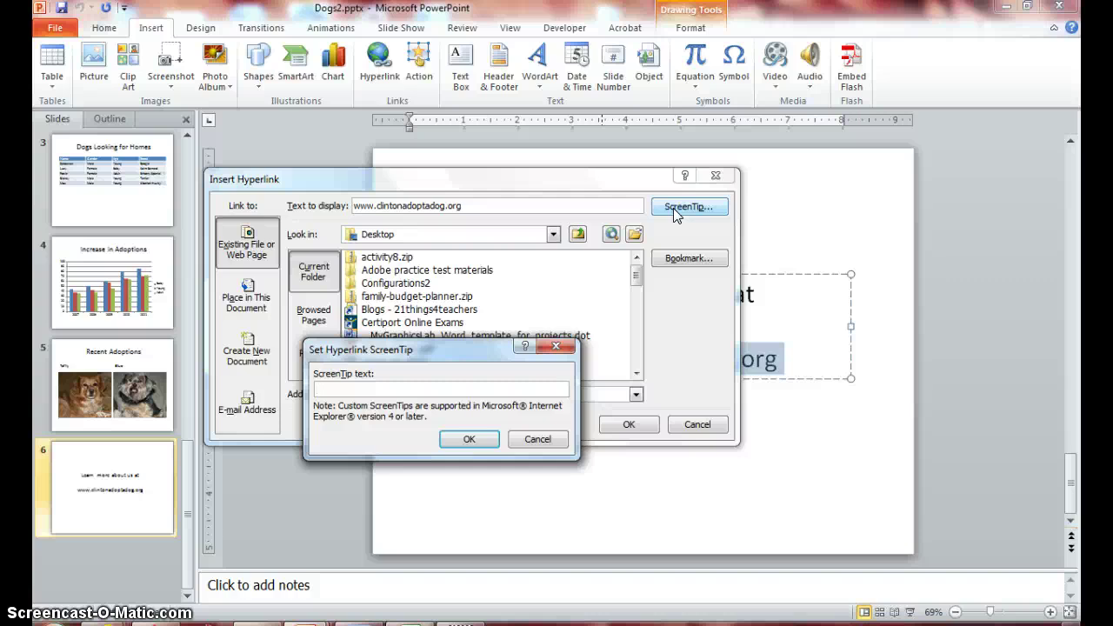
text(Visit our Web site)
click(469, 439)
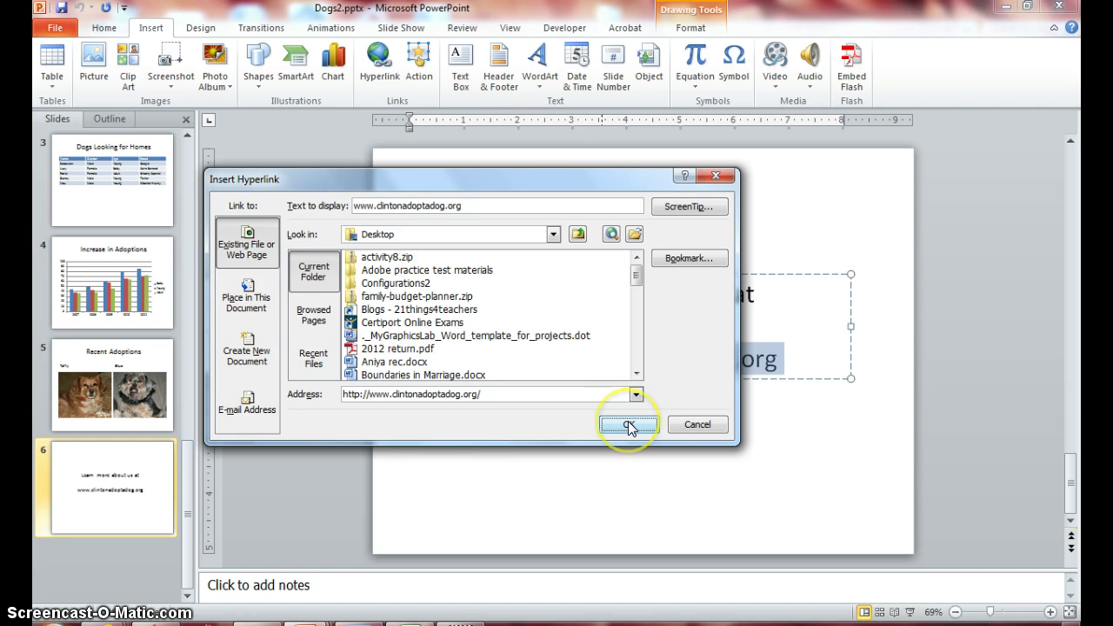
click(630, 424)
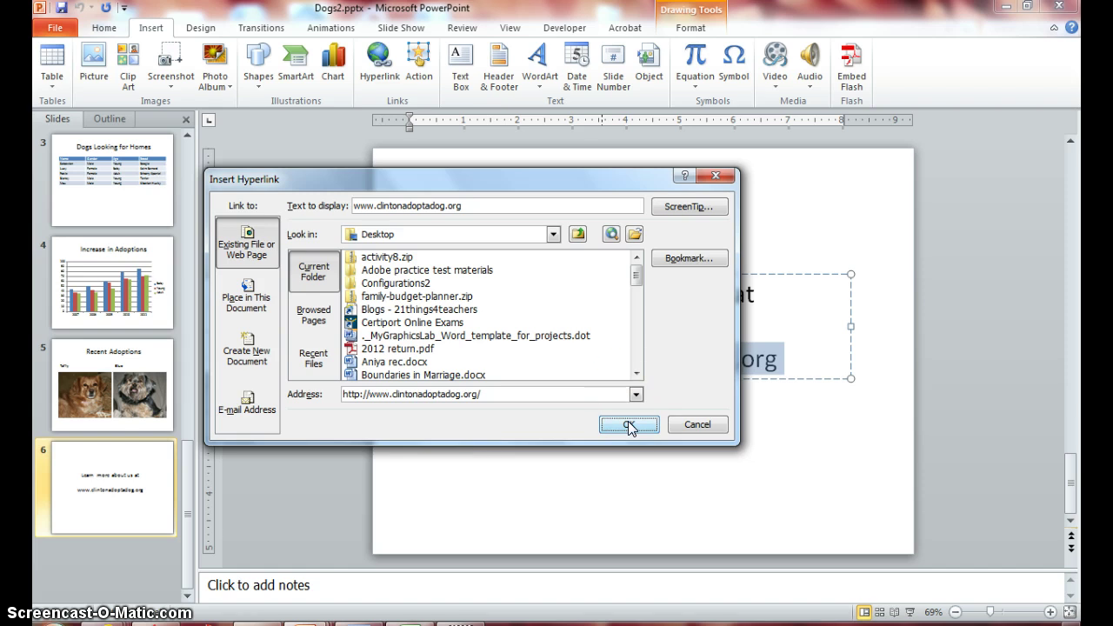
click(629, 425)
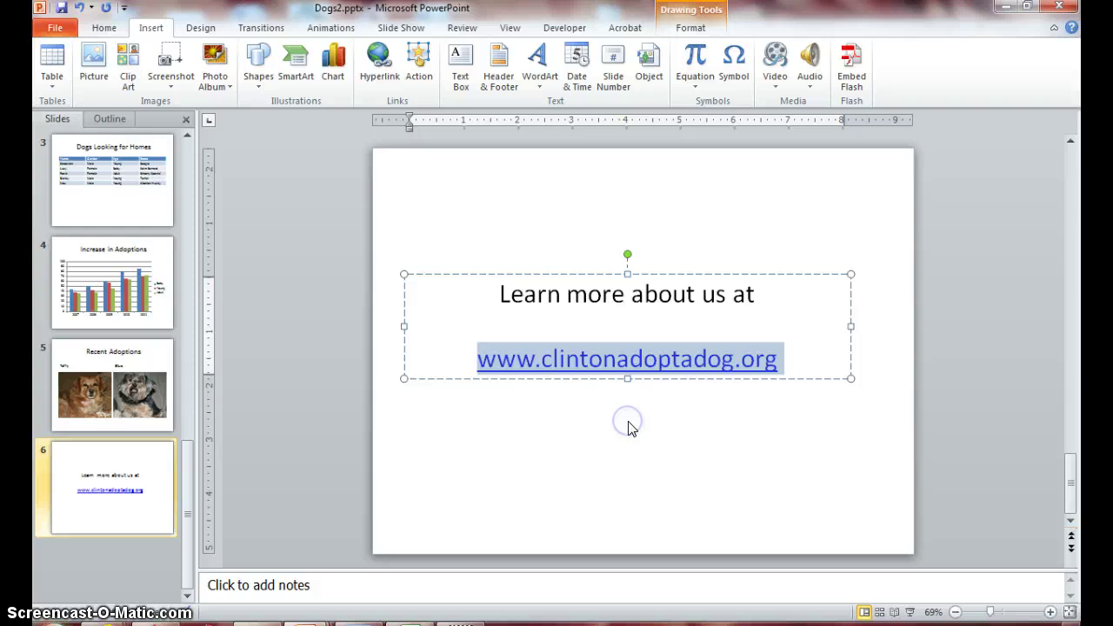
click(631, 435)
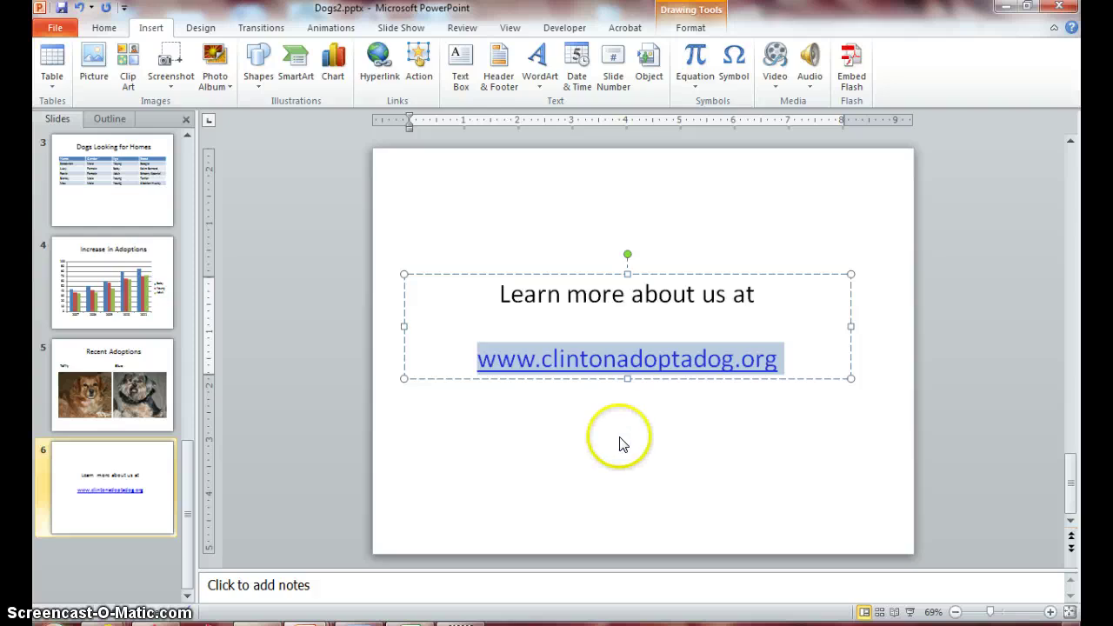
click(619, 443)
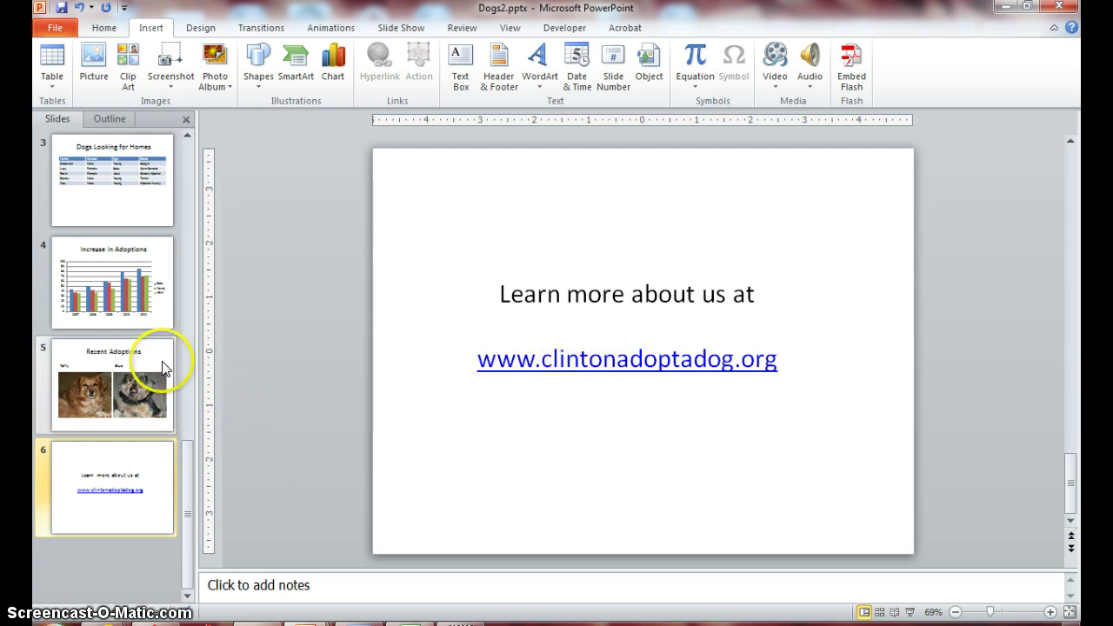
Select the Increase in Adoptions chart on slide 4 and start a hyperlink.
click(159, 262)
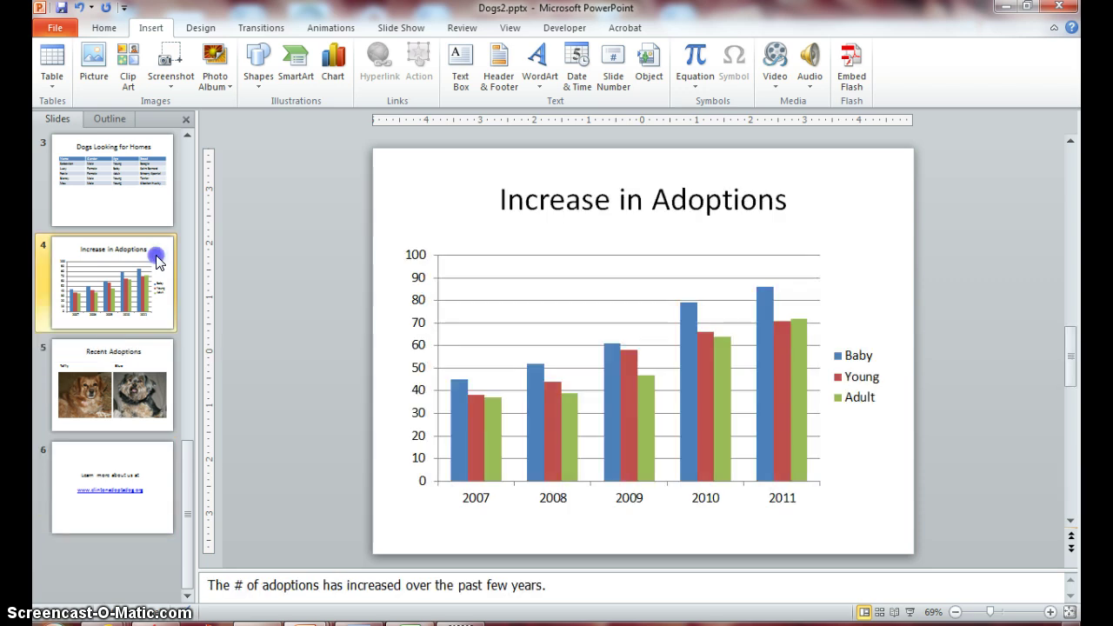
click(542, 322)
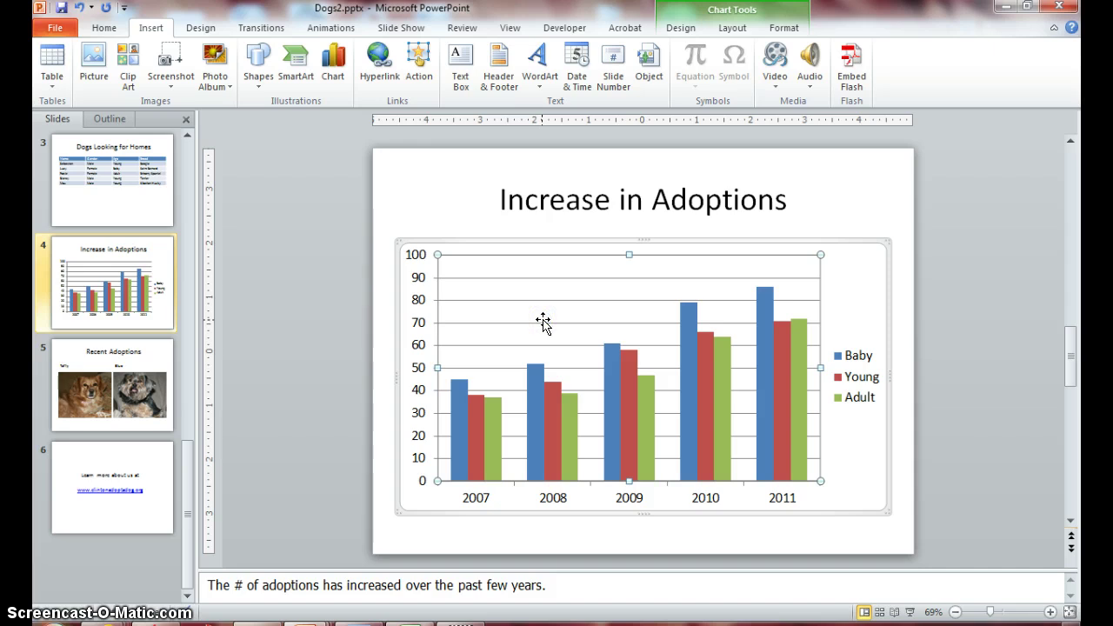
click(543, 321)
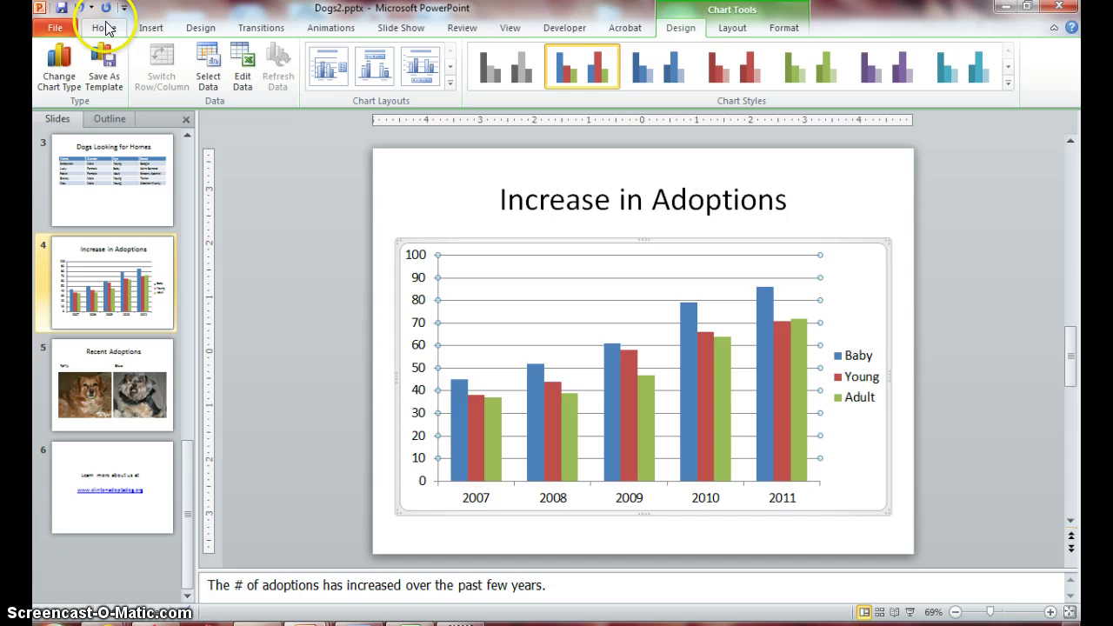
click(144, 27)
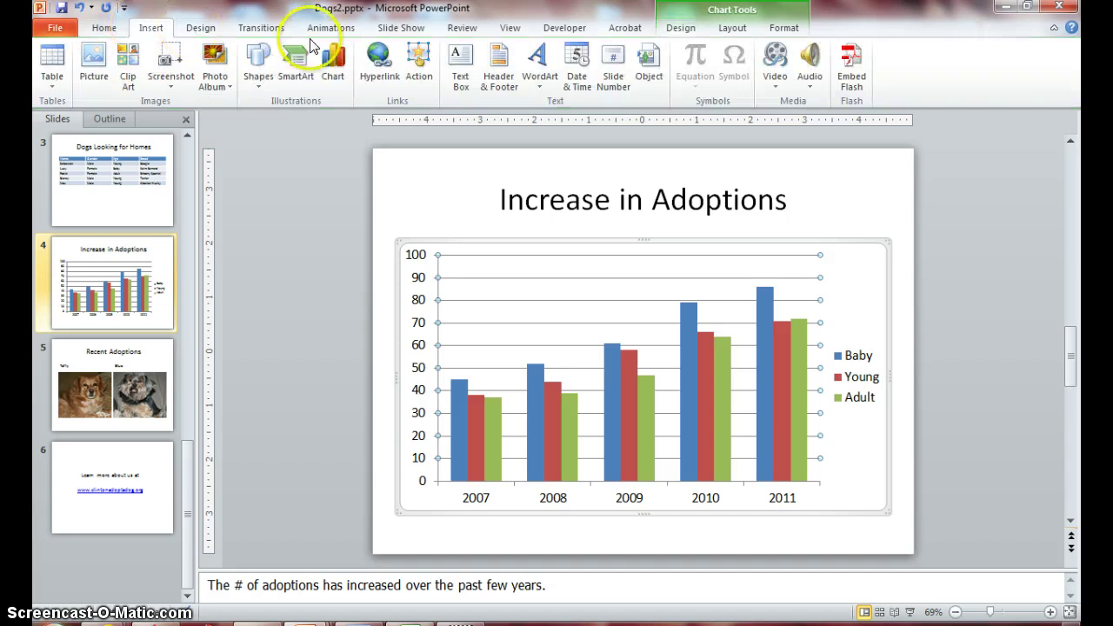
click(380, 68)
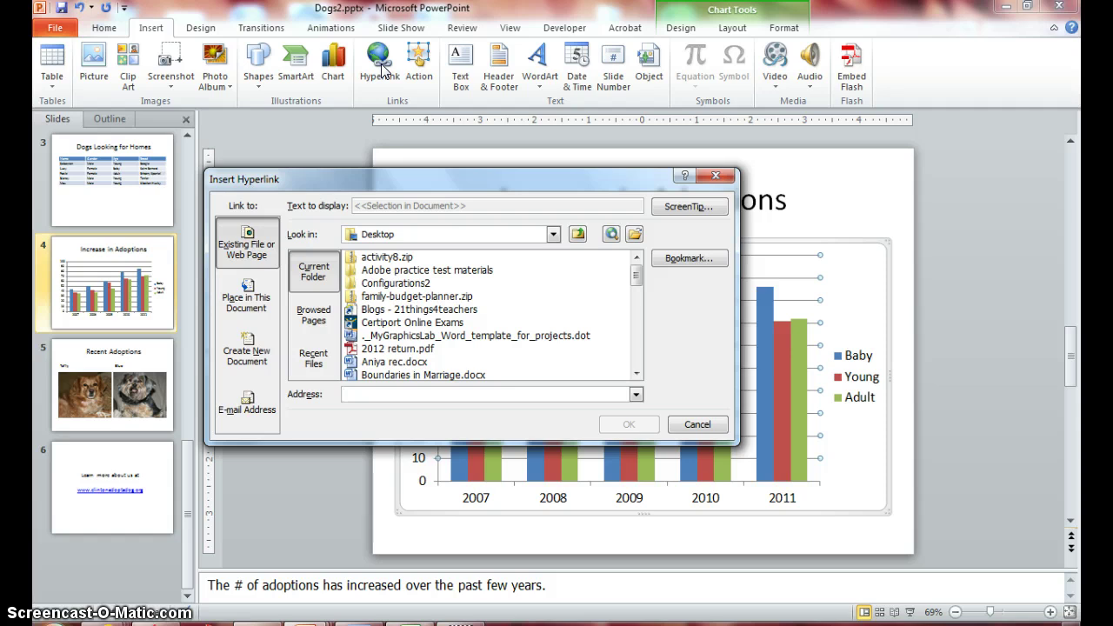
Choose Dog Data.xlsx from the Desktop file list as the chart's link target.
click(635, 372)
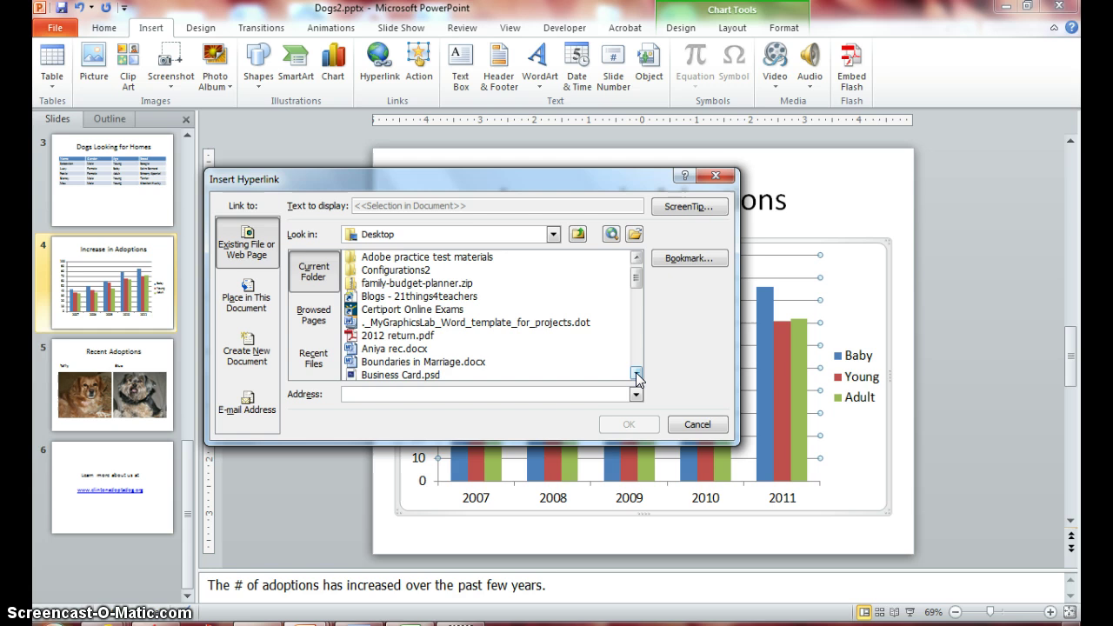
click(635, 374)
click(635, 374)
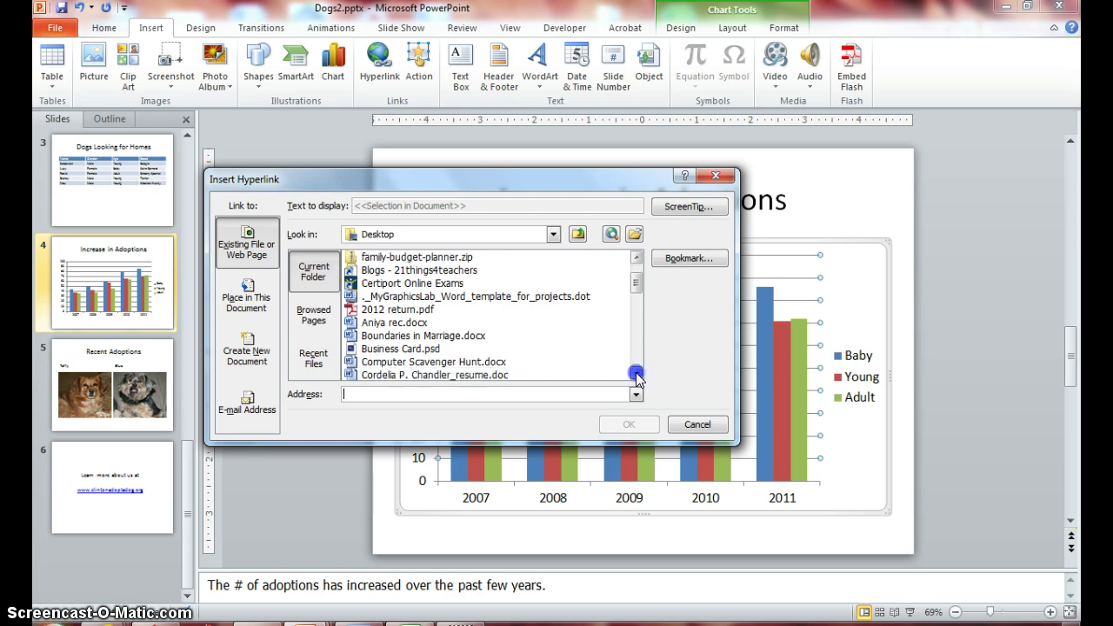
click(636, 373)
click(635, 374)
click(636, 374)
click(635, 374)
click(635, 374)
click(635, 374)
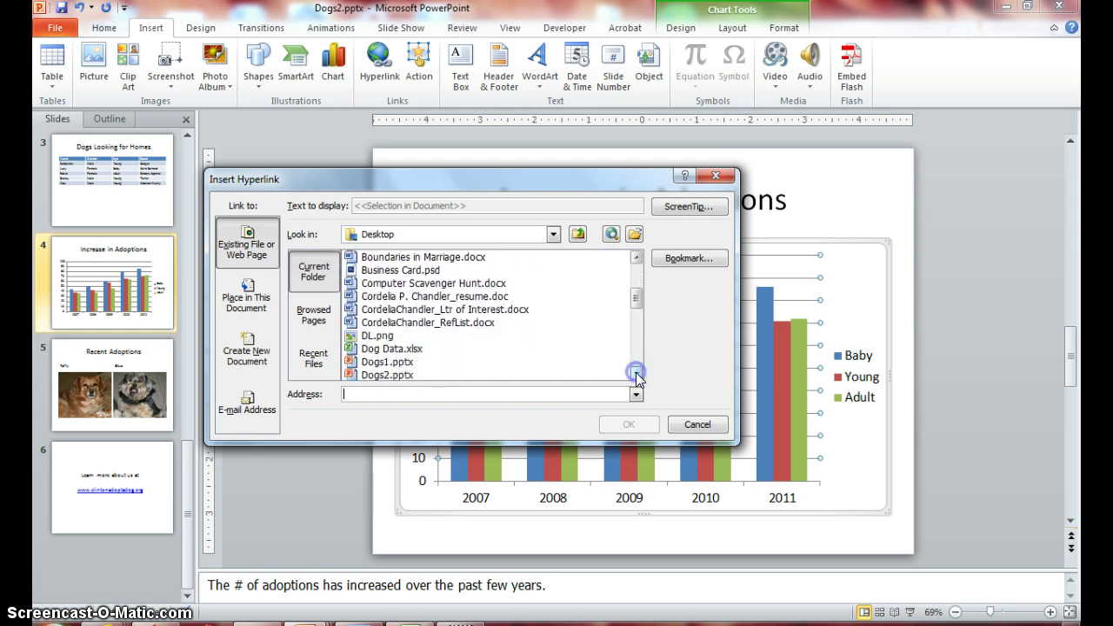
click(635, 374)
click(635, 373)
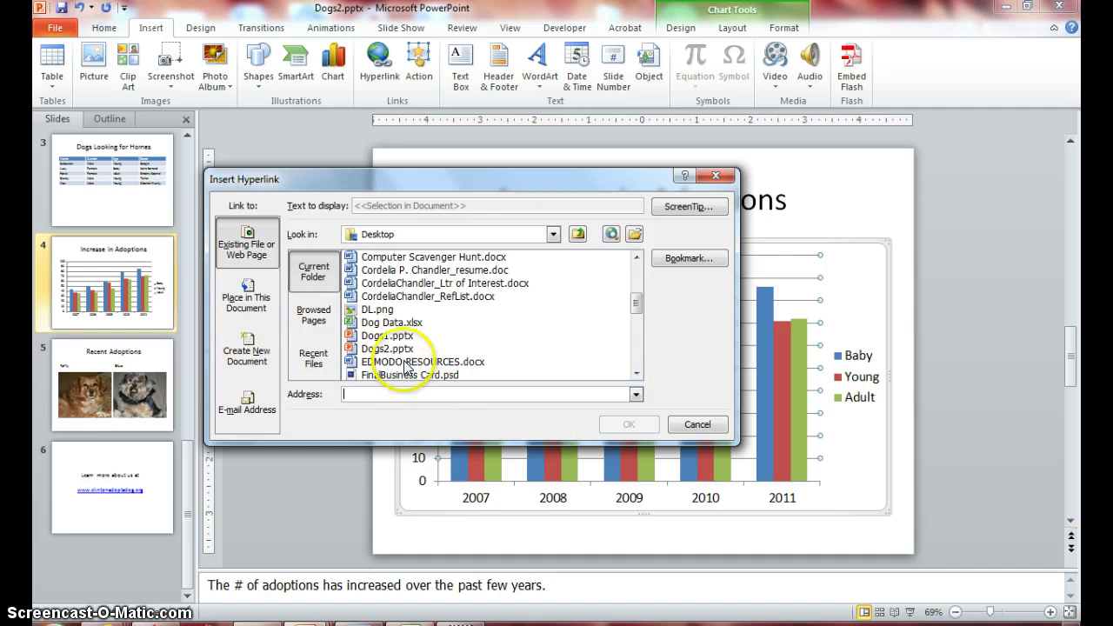
click(403, 326)
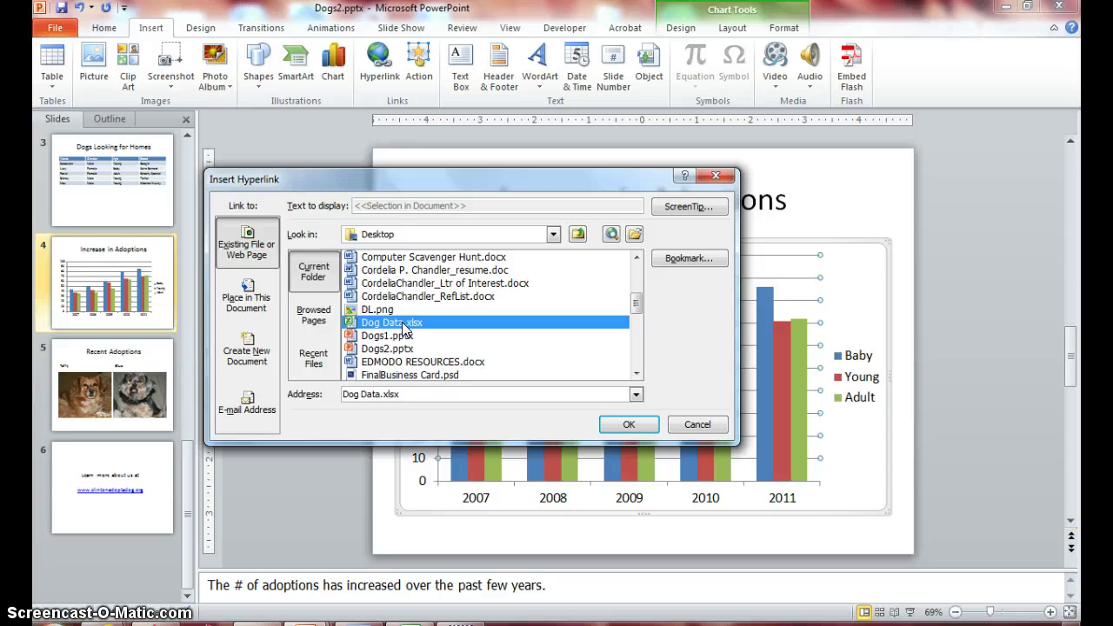
click(632, 425)
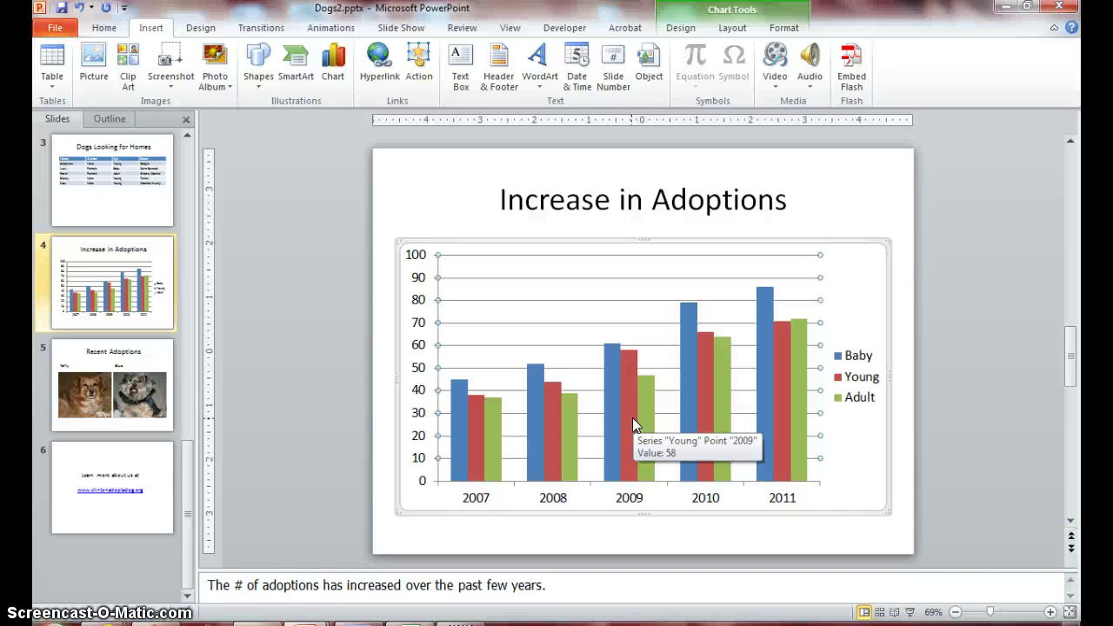
click(632, 426)
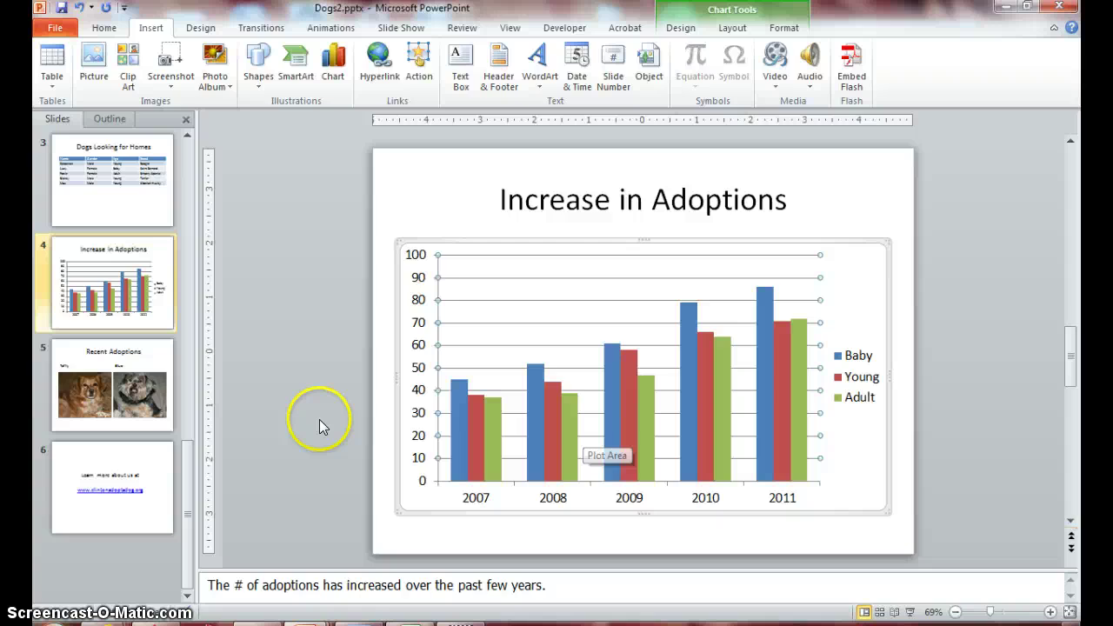
Hyperlink the Taffy photo on slide 5 to slide 3, Dogs Looking for Homes, via Place in This Document.
click(146, 363)
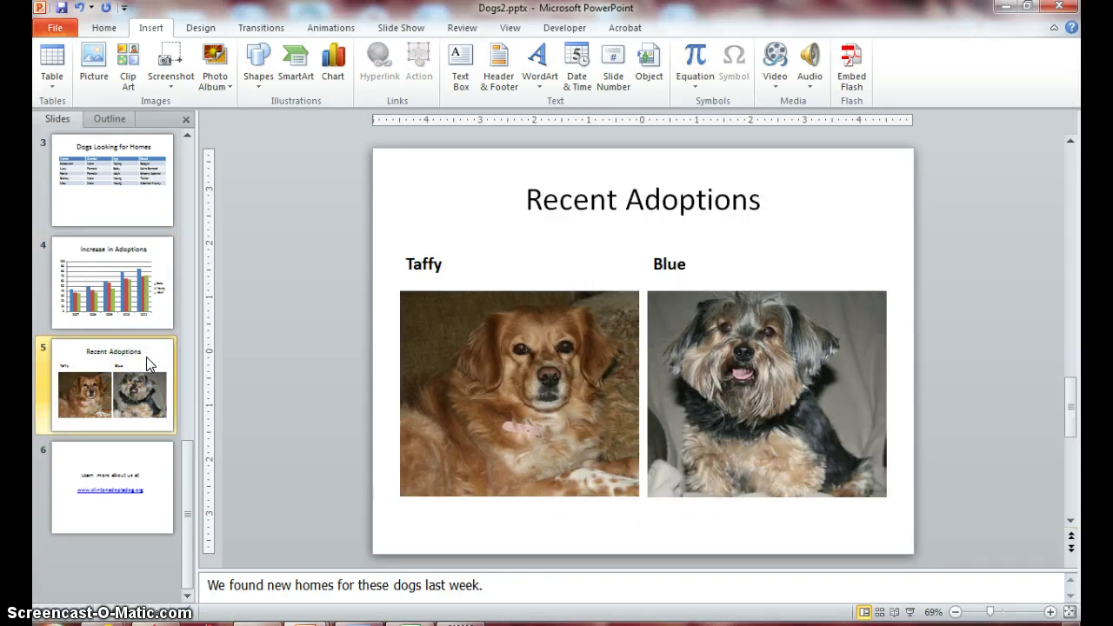
click(144, 395)
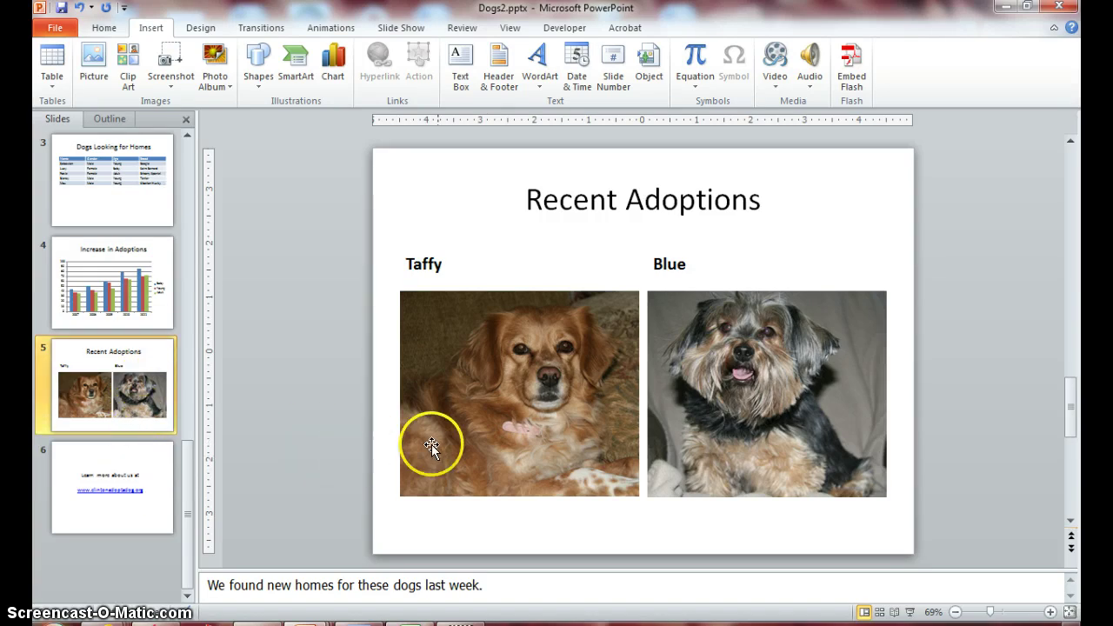
click(463, 441)
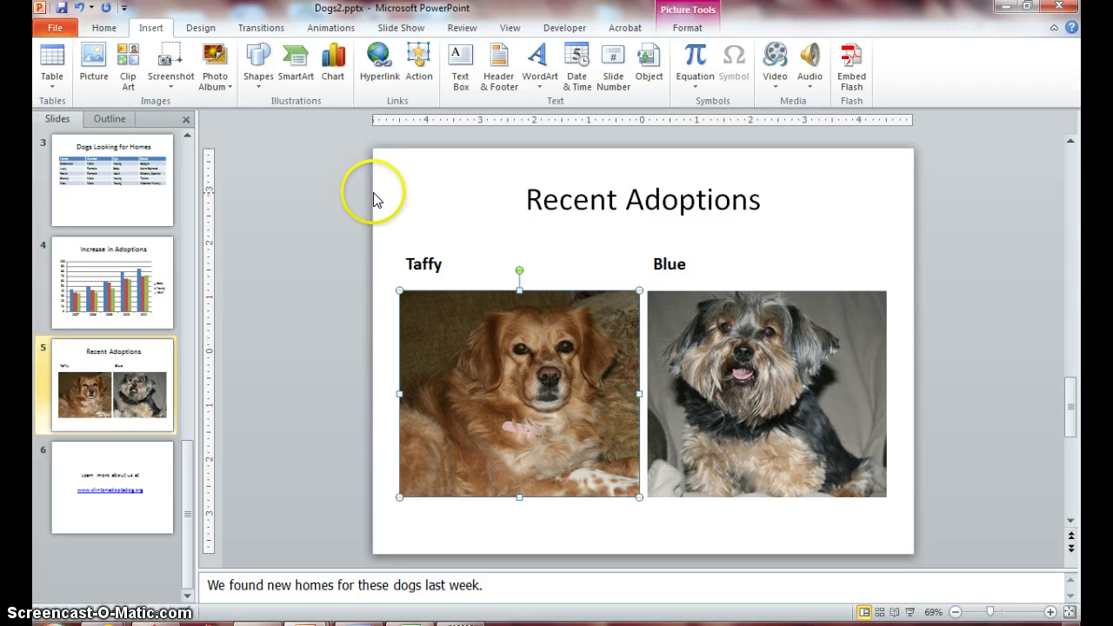
click(376, 76)
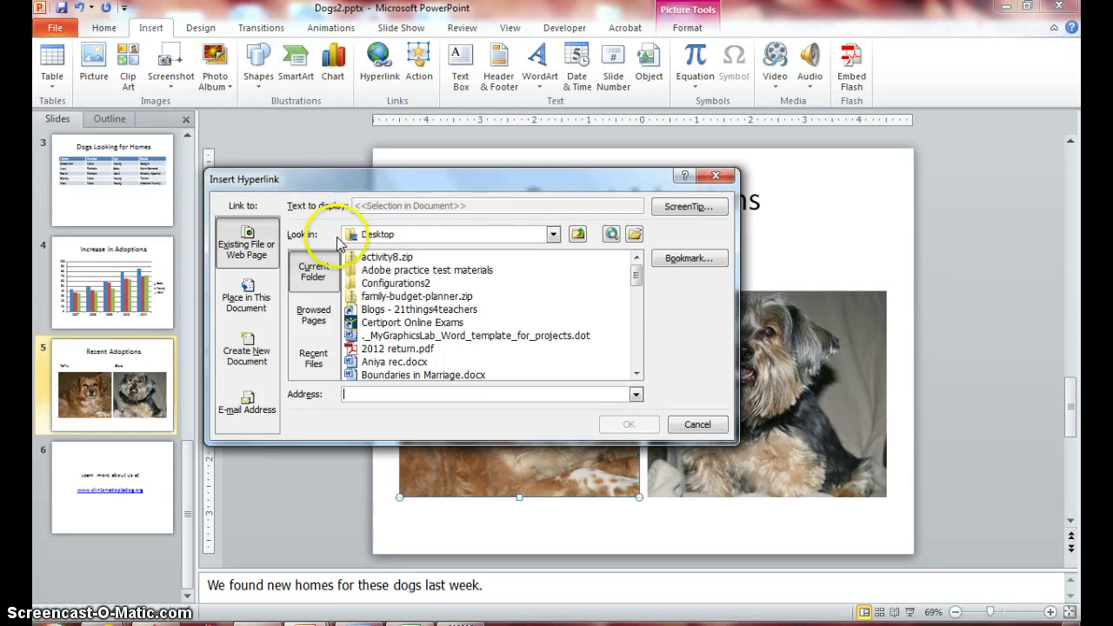
click(258, 314)
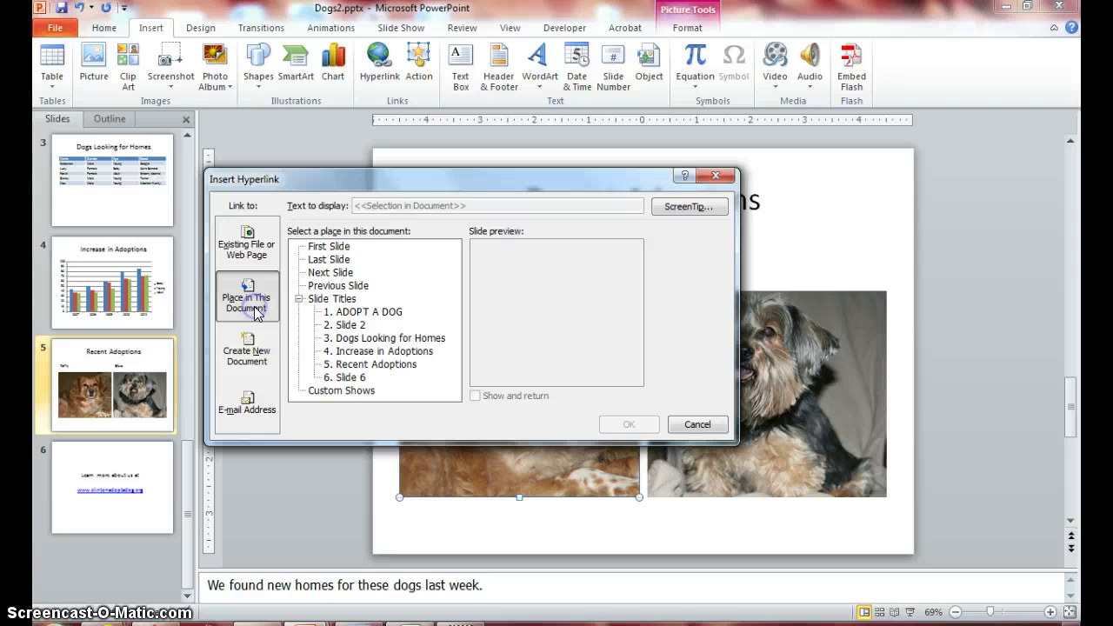
click(345, 325)
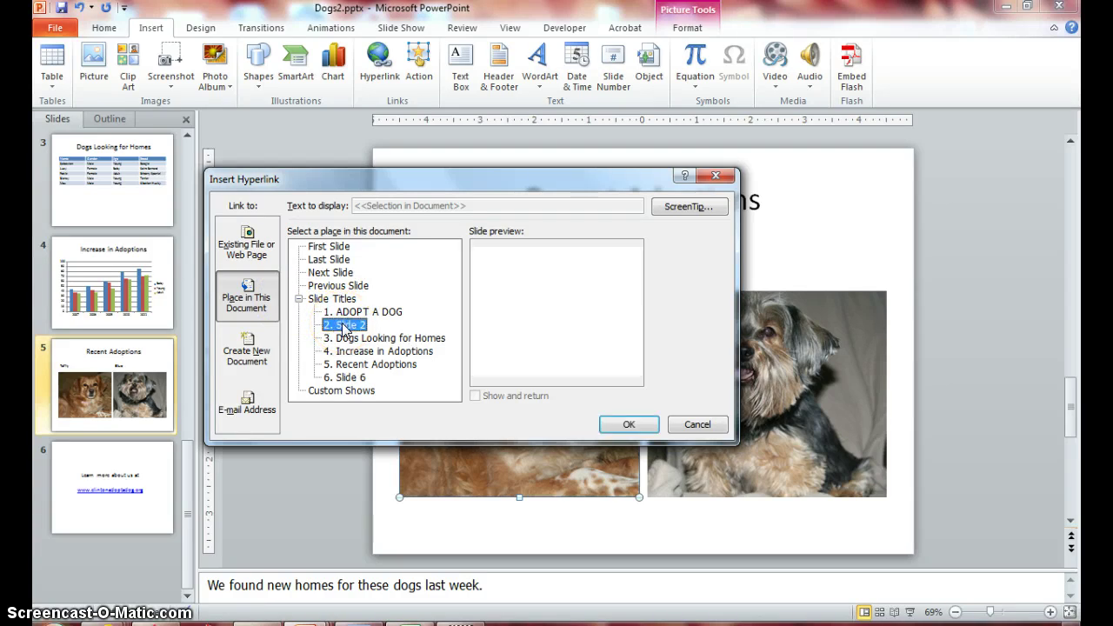
click(348, 338)
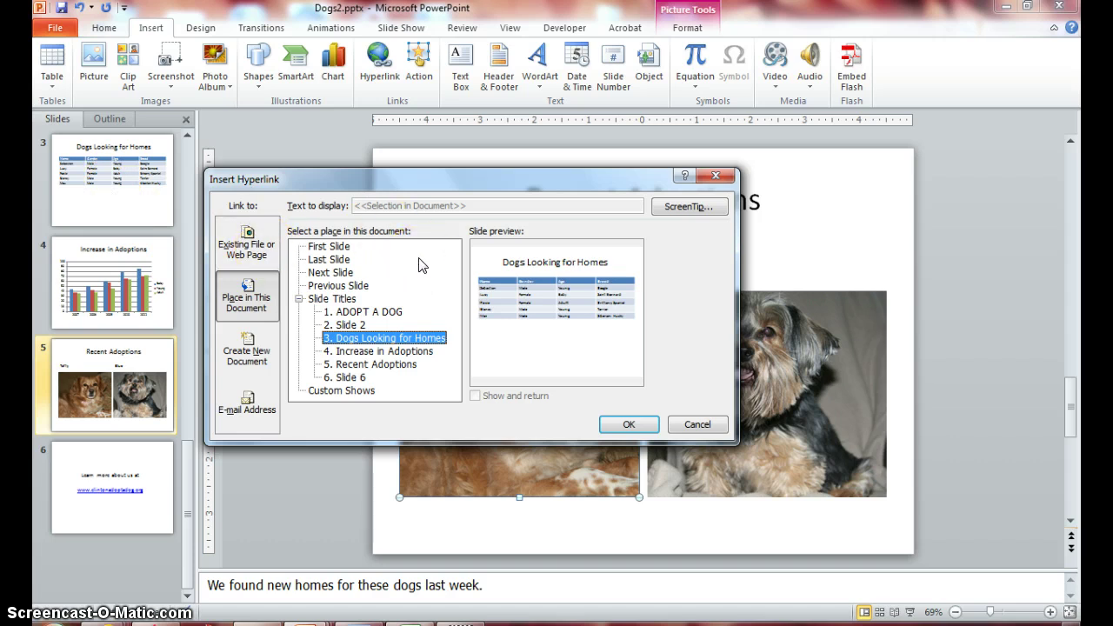
click(628, 425)
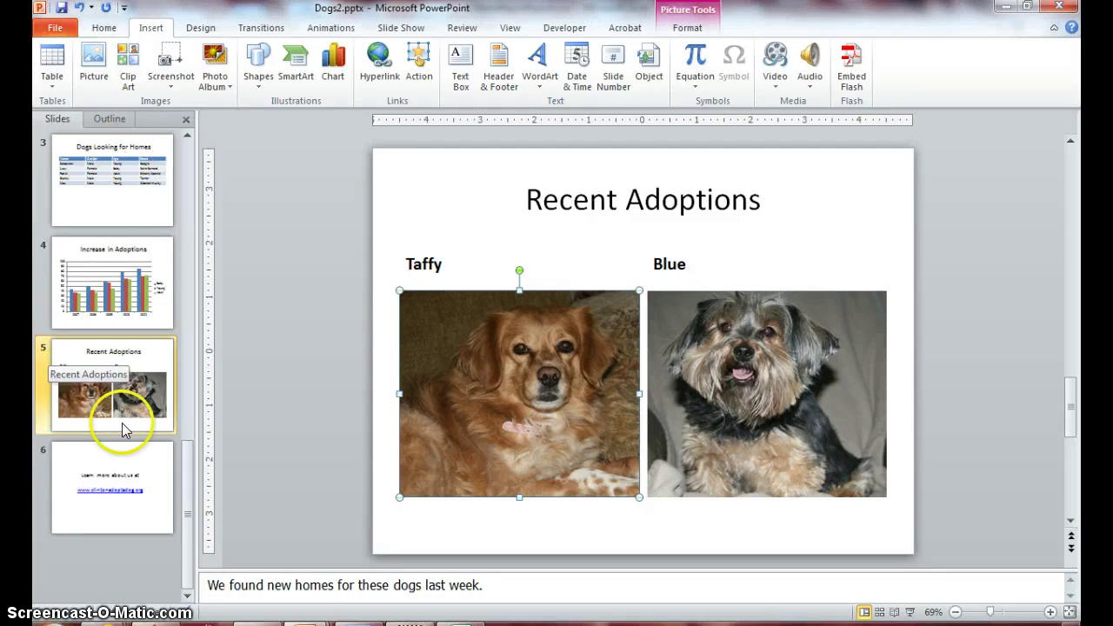
Bring up the Slide Show ribbon to start the presentation.
click(401, 28)
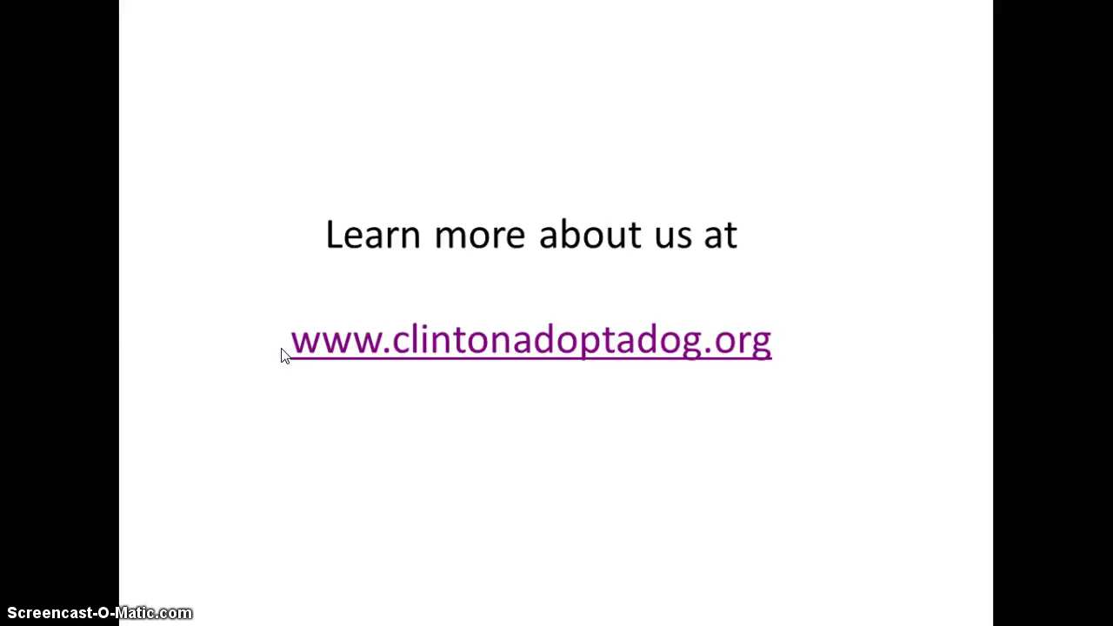
End the slide show and save Dogs2.
key(Escape)
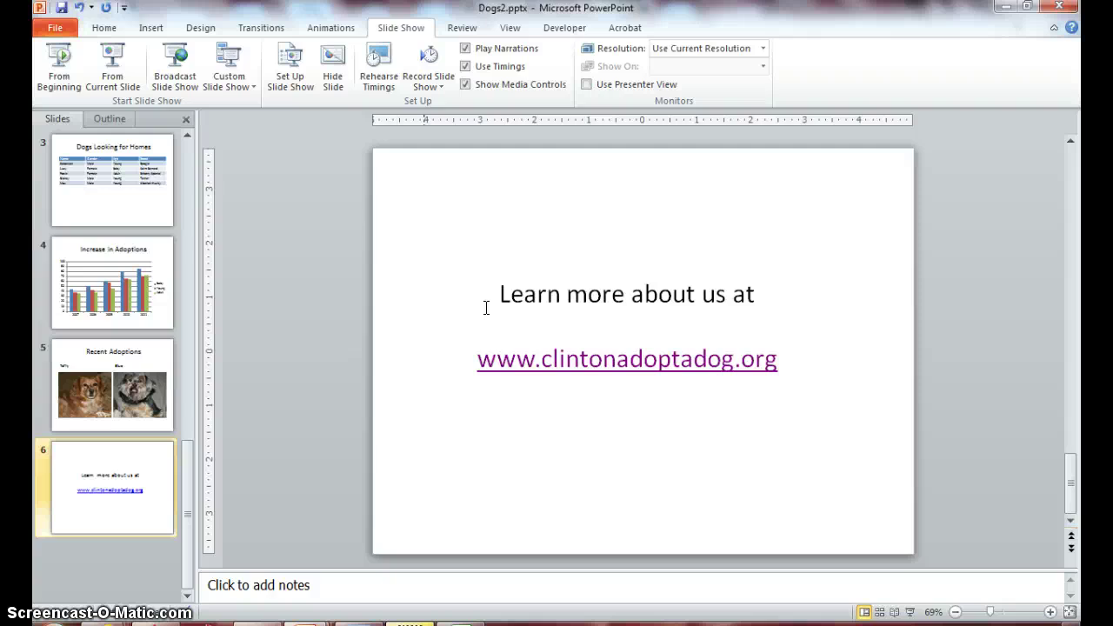
click(63, 10)
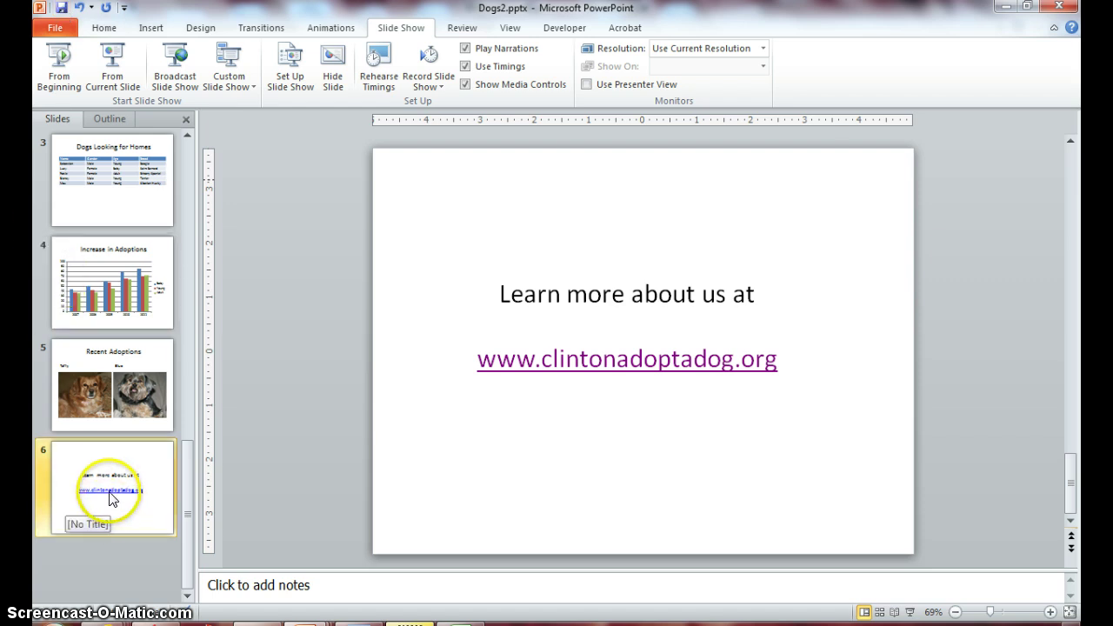
double_click(548, 358)
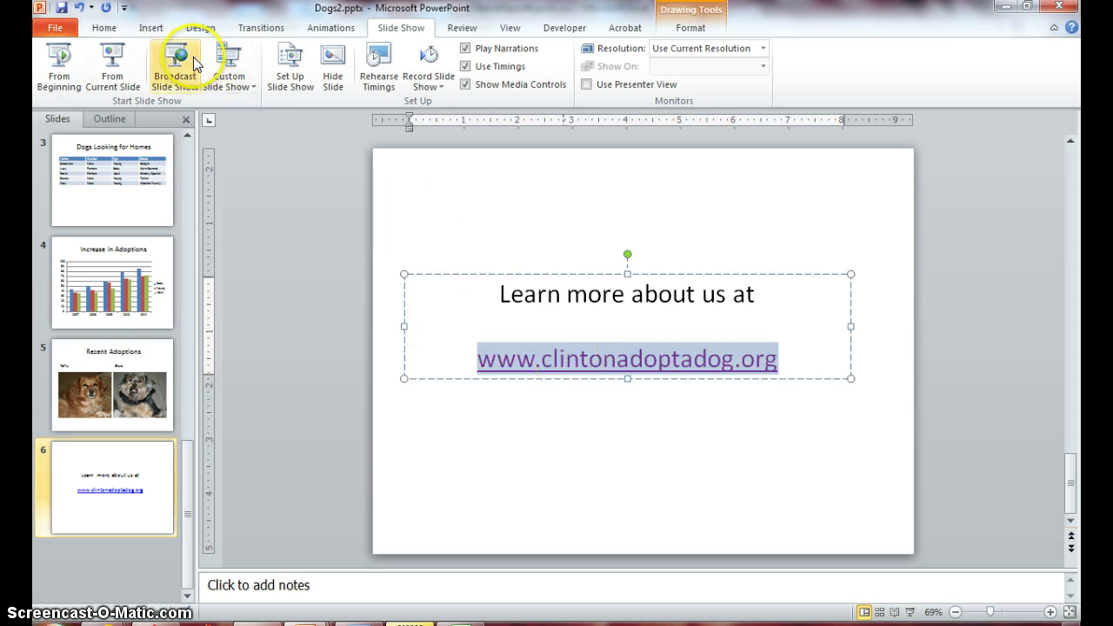
click(153, 28)
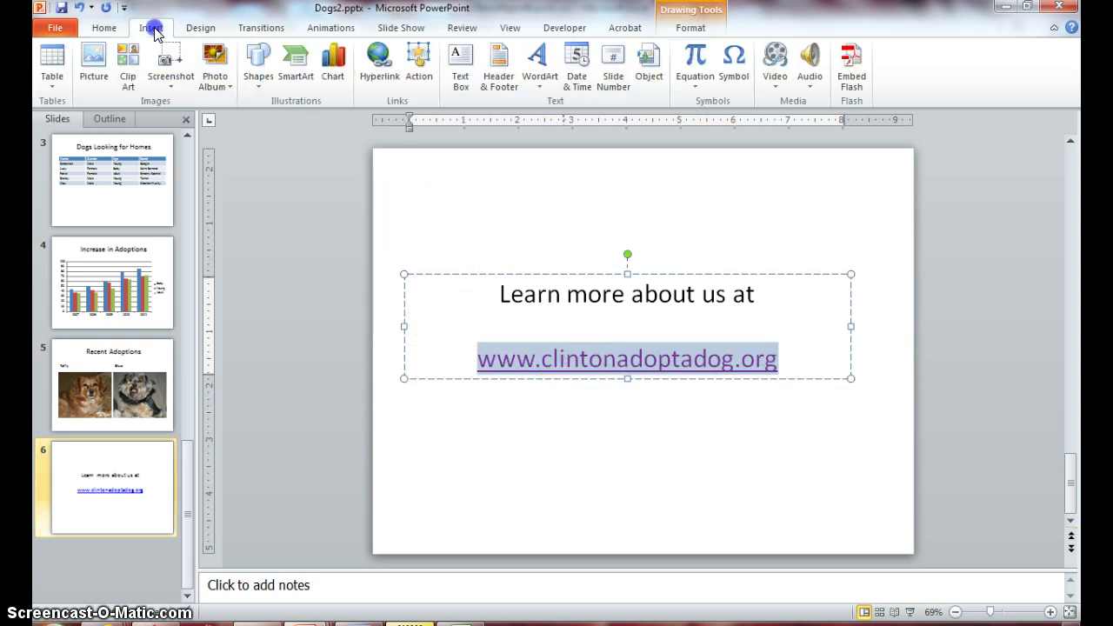
click(378, 59)
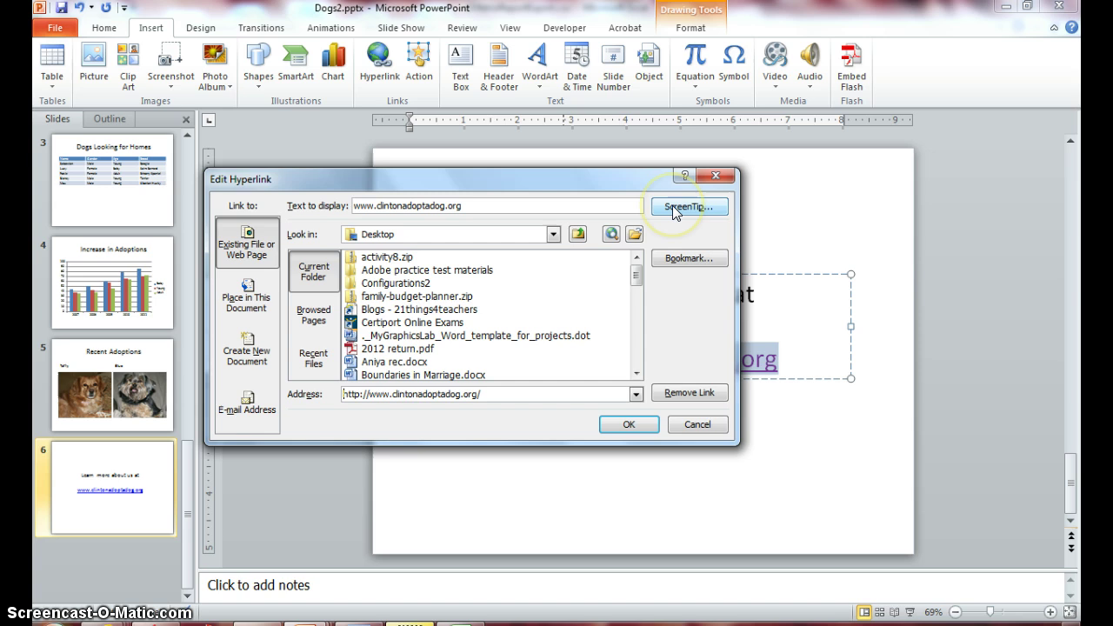
click(247, 296)
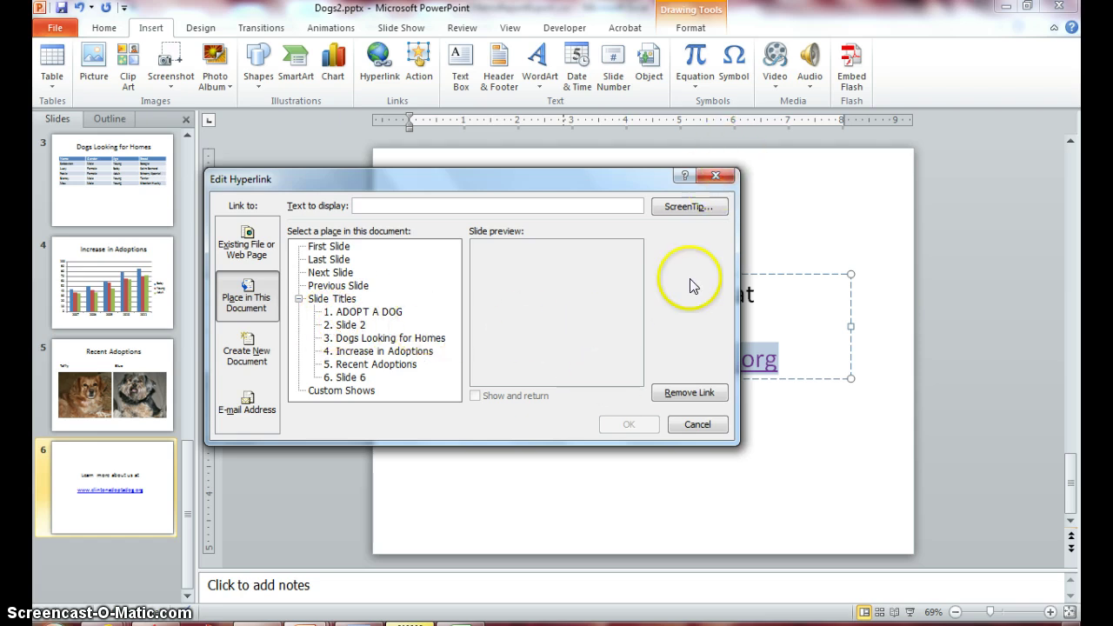
click(696, 425)
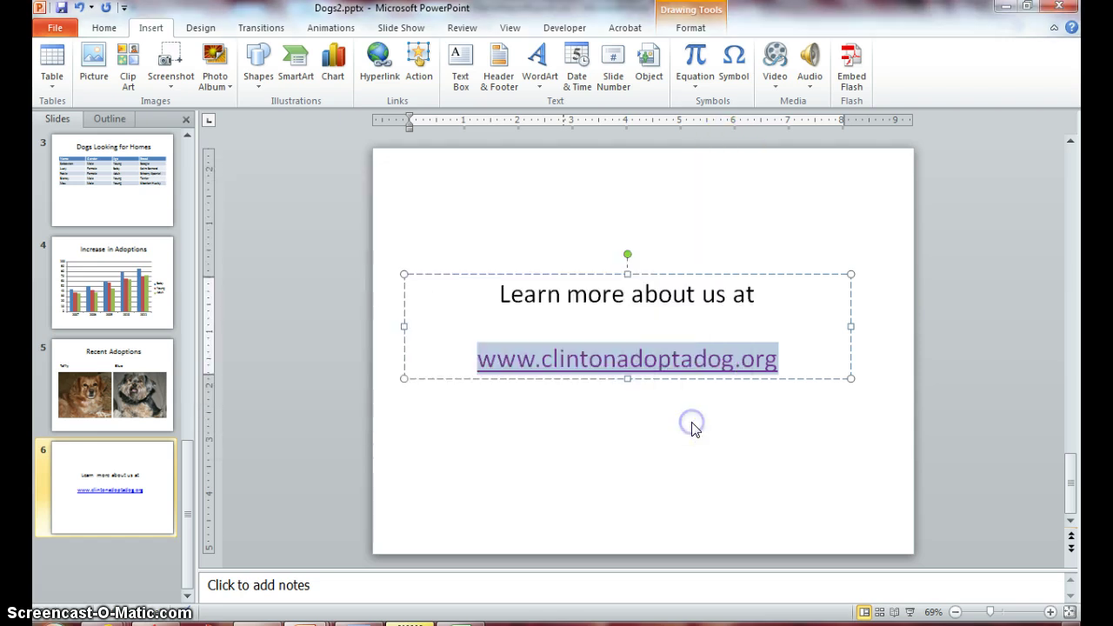
click(514, 444)
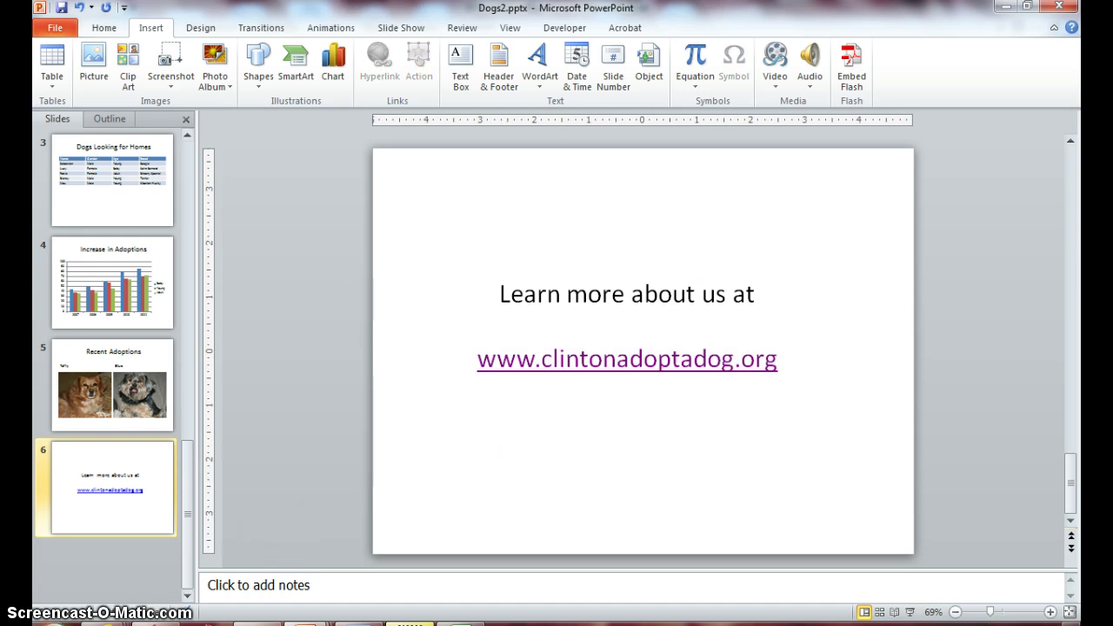